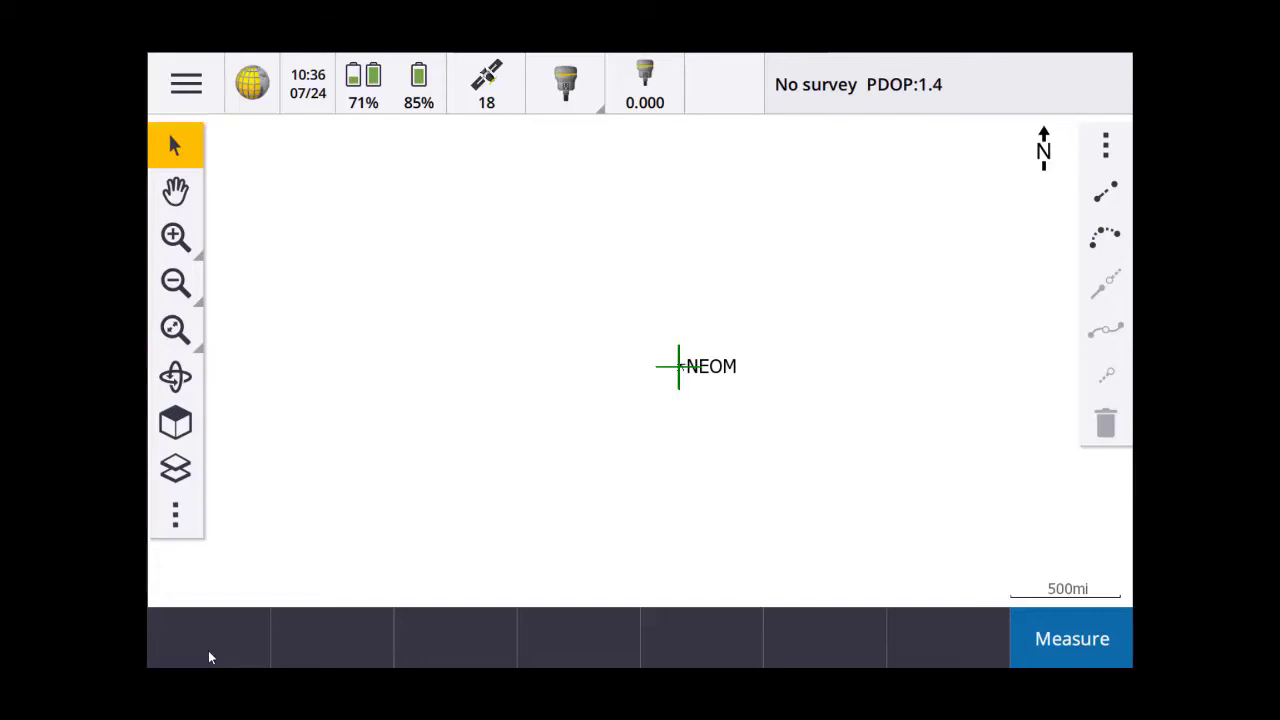
- Create a new GNSS survey style named 'Sonarmite' under Settings > Survey Styles
{"action": "left_click", "coordinate": [194, 100]}
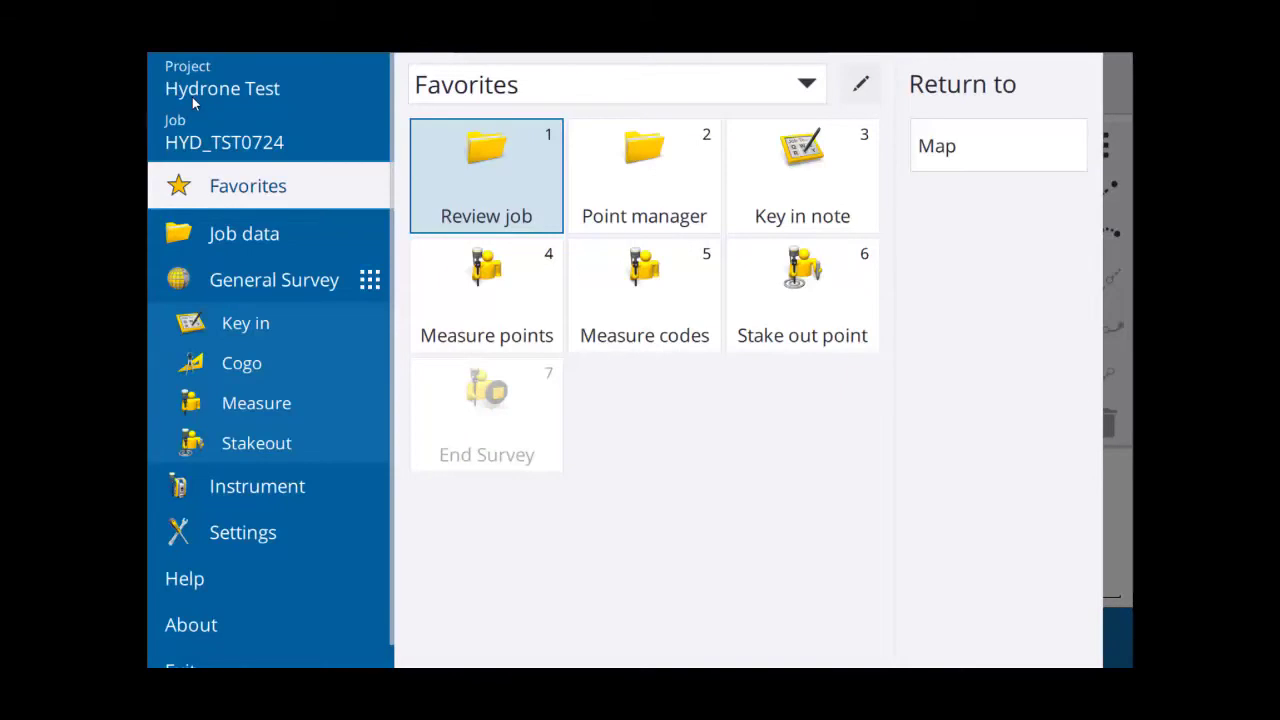
{"action": "left_click", "coordinate": [237, 527]}
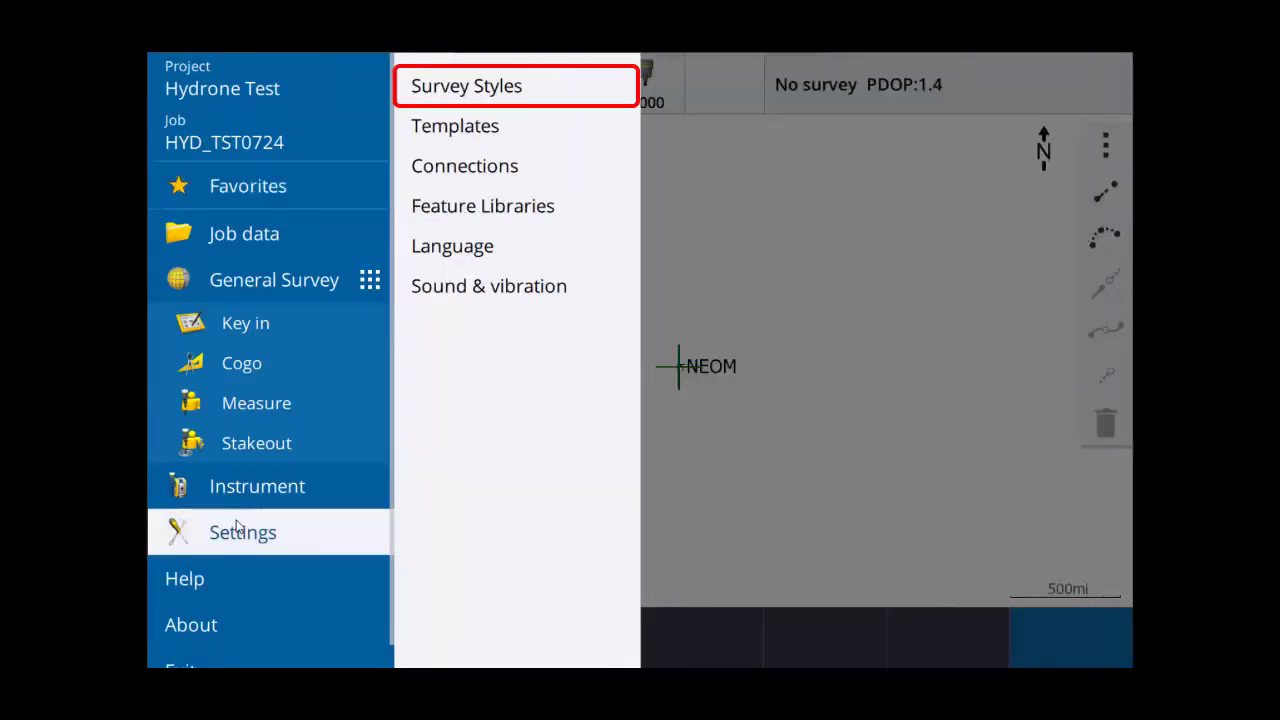
{"action": "left_click", "coordinate": [457, 87]}
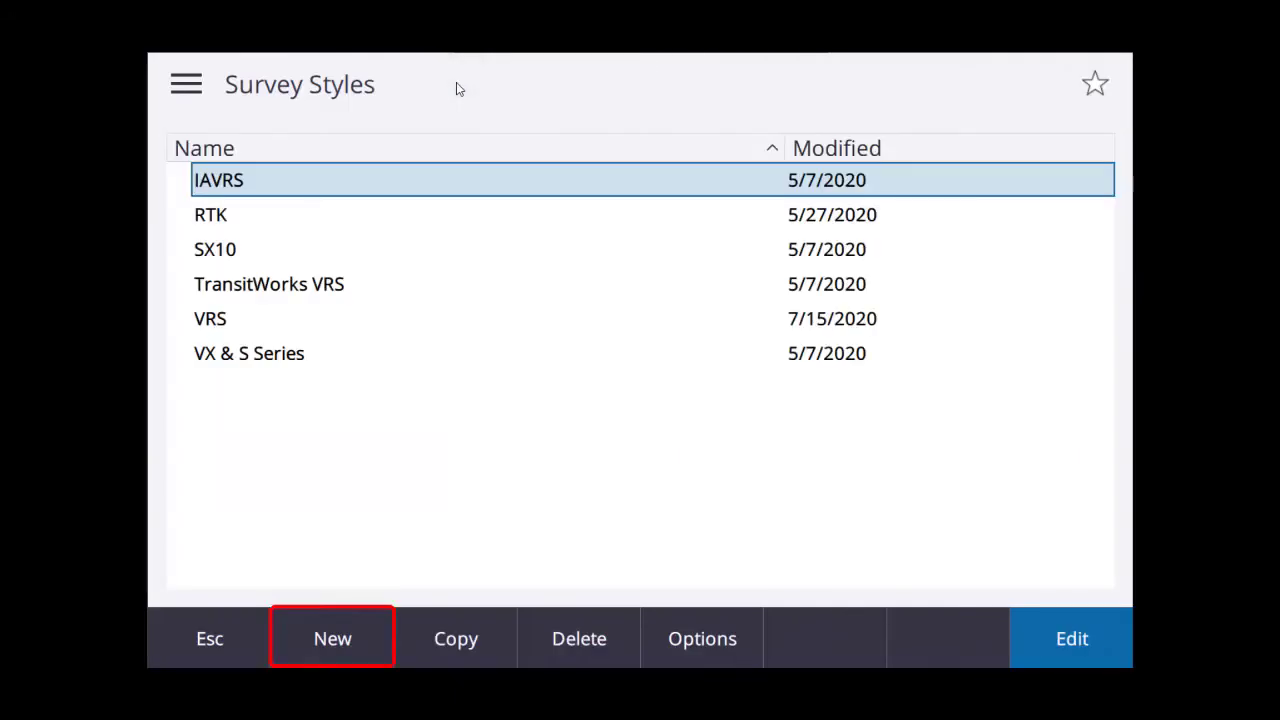
{"action": "left_click", "coordinate": [315, 653]}
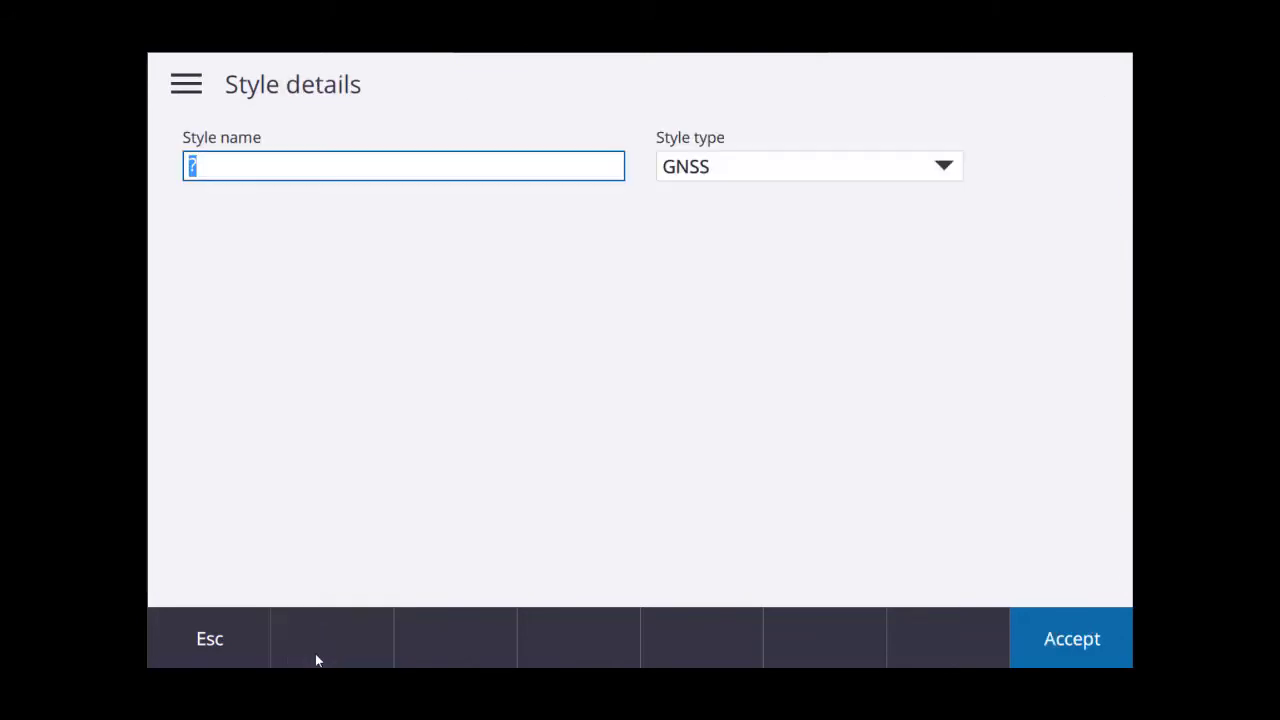
{"action": "type", "text": "Sonarmite"}
{"action": "key", "text": "Return"}
{"action": "left_click", "coordinate": [1078, 651]}
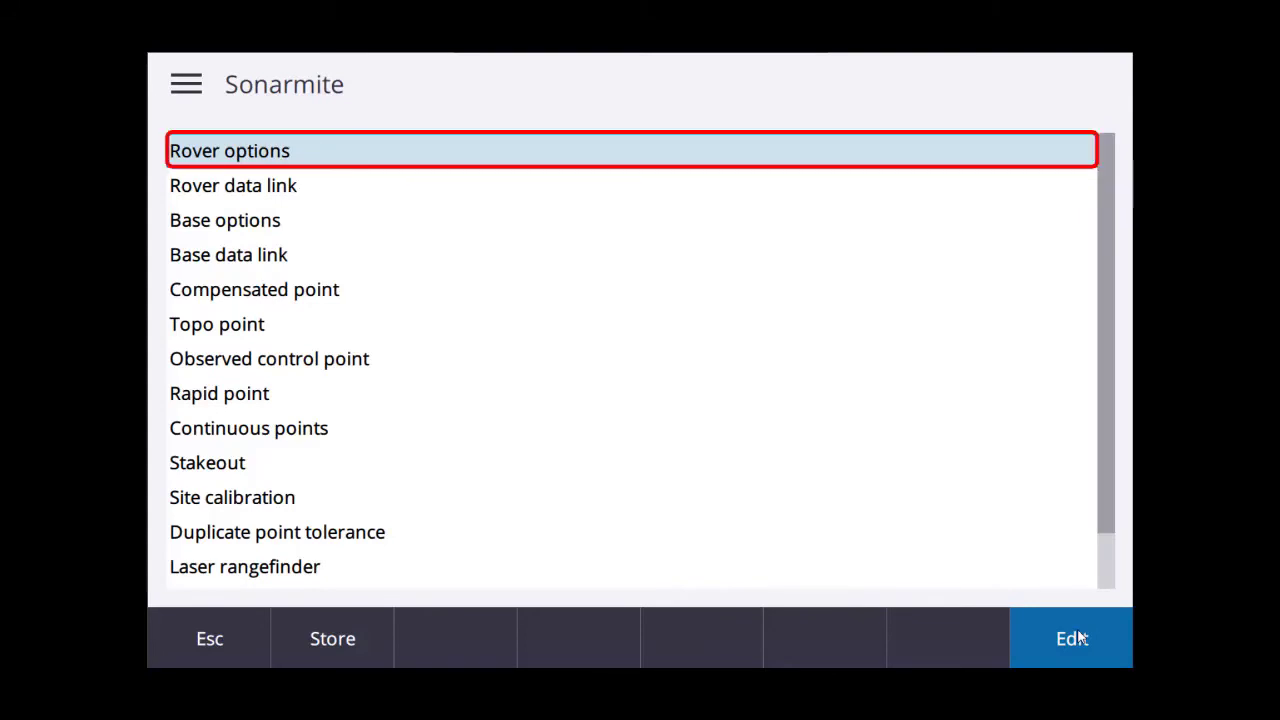
- Set the rover broadcast format to VRS (CMR) and the antenna type to R10-2 Internal
{"action": "left_click", "coordinate": [1078, 638]}
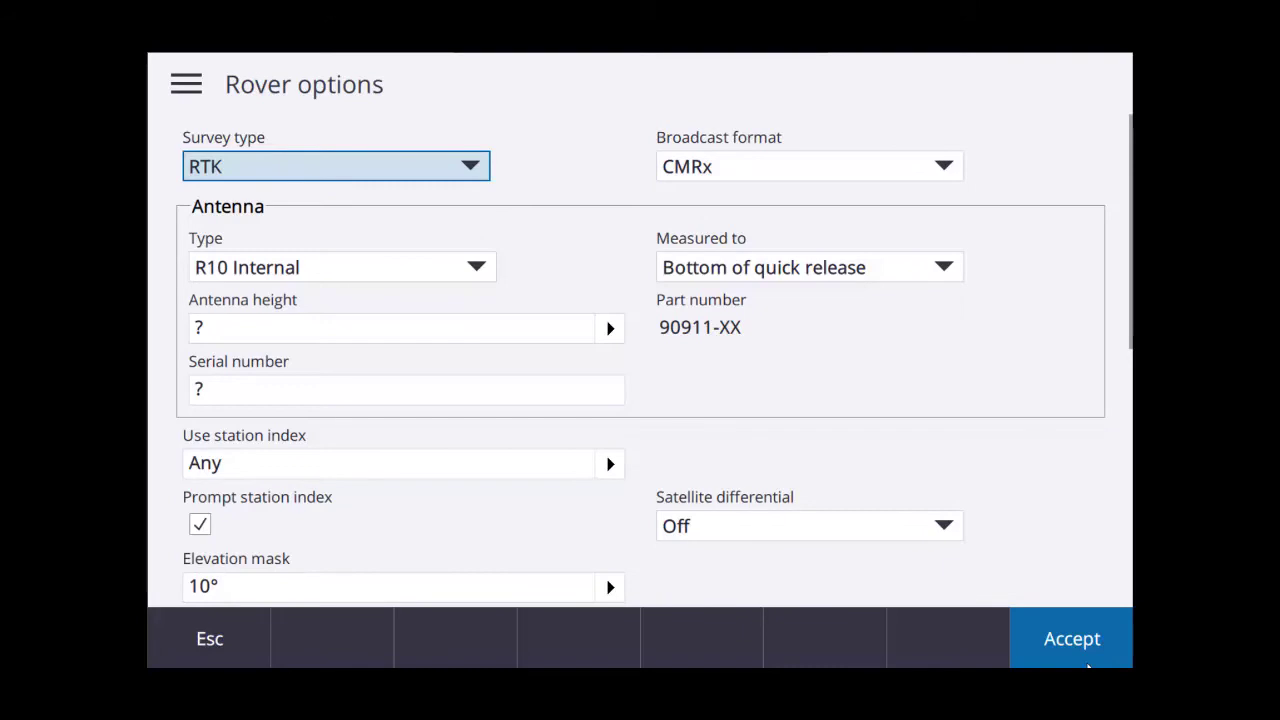
{"action": "left_click", "coordinate": [948, 168]}
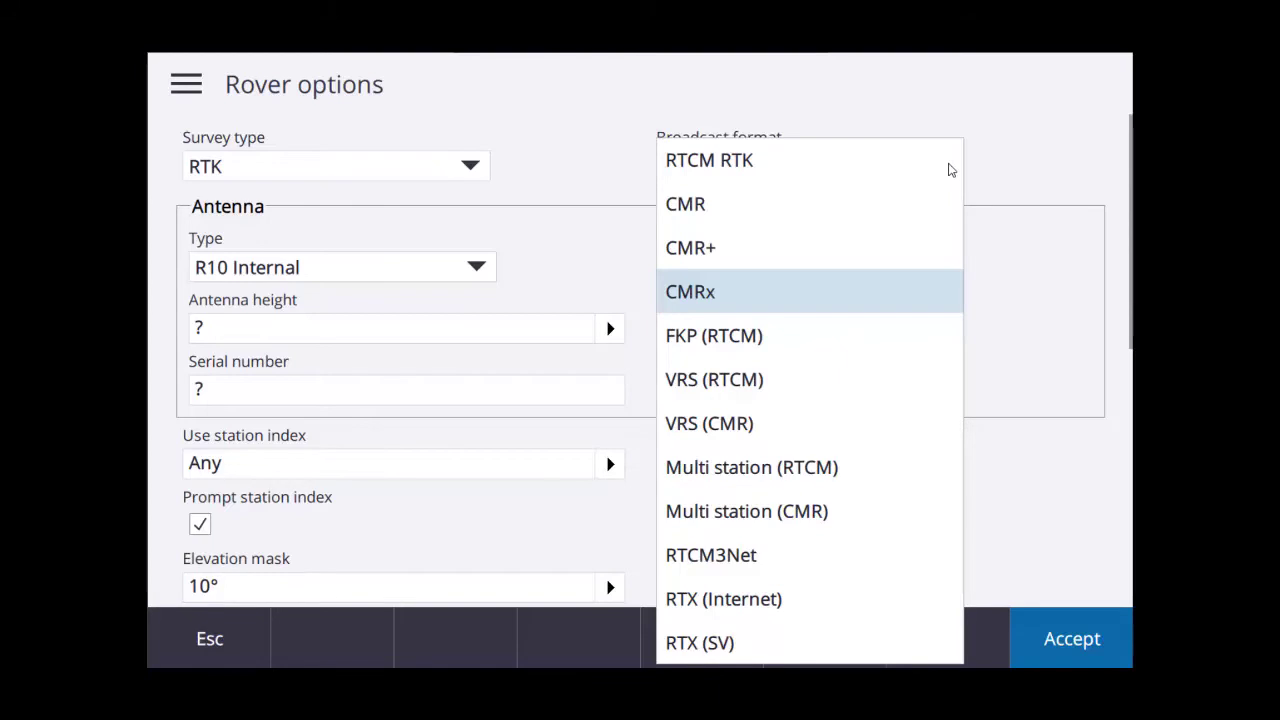
{"action": "left_click", "coordinate": [759, 426]}
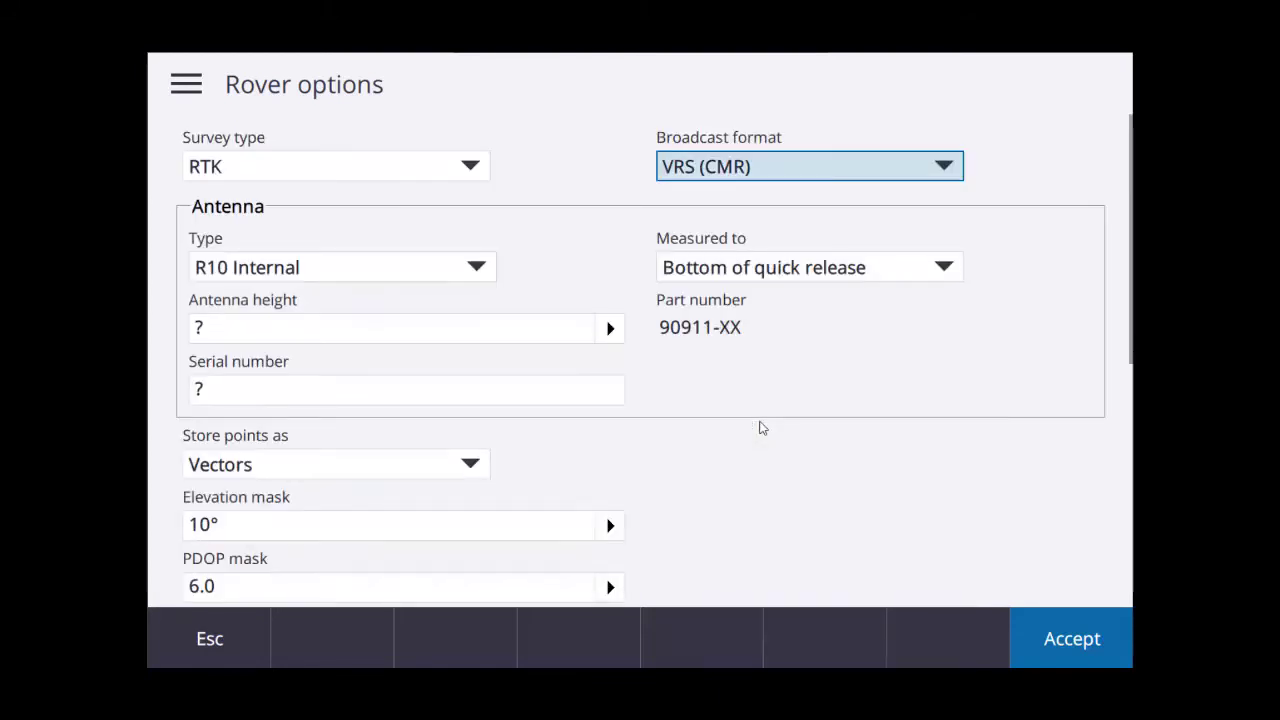
{"action": "left_click", "coordinate": [450, 268]}
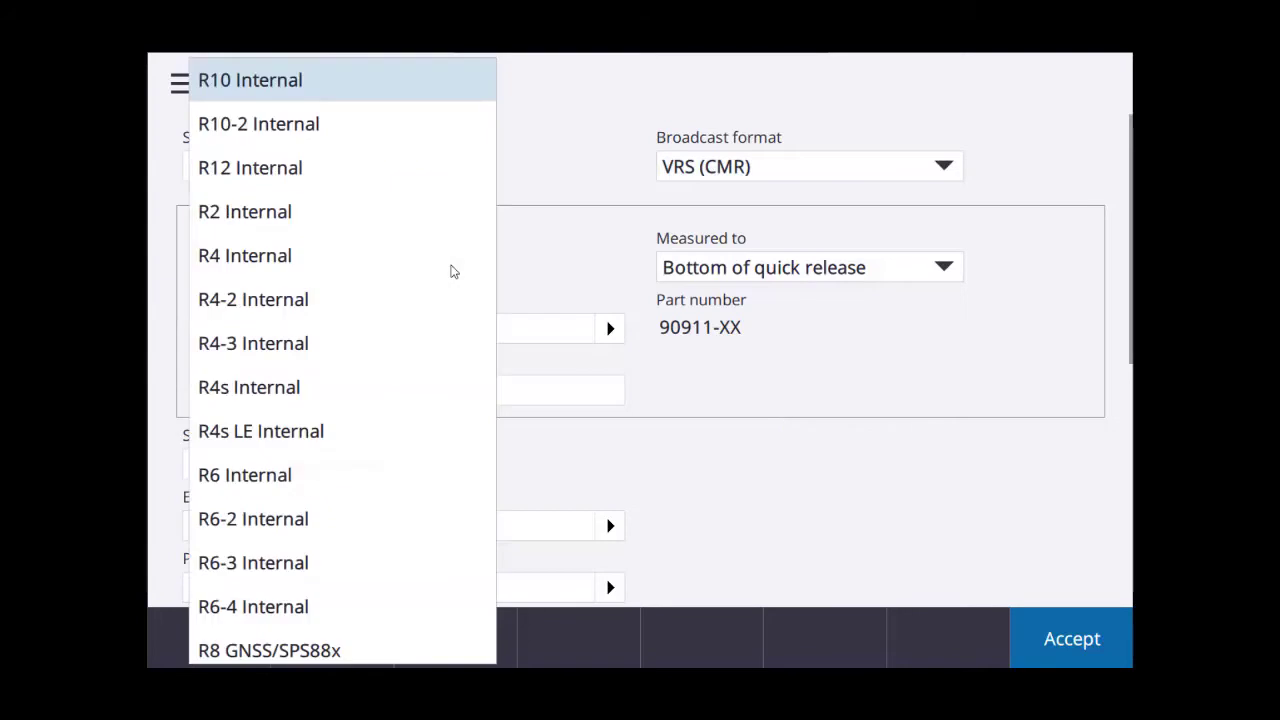
{"action": "left_click", "coordinate": [360, 128]}
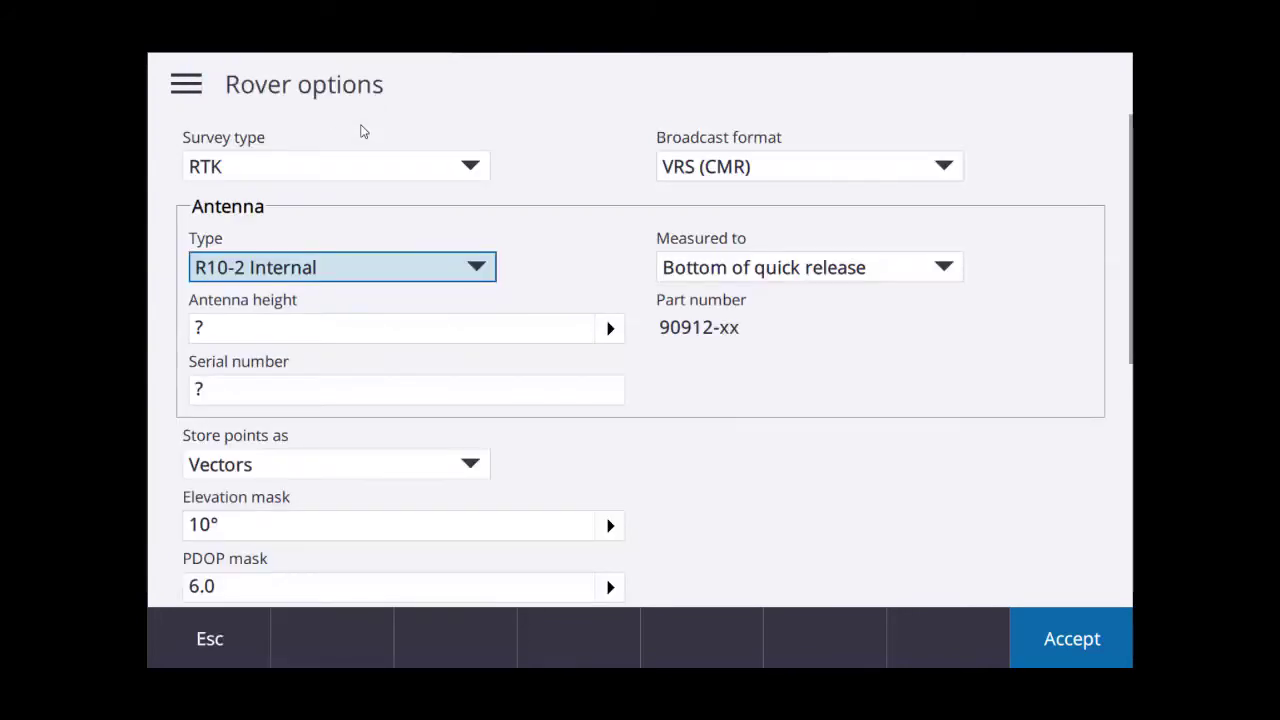
{"action": "left_click", "coordinate": [1075, 638]}
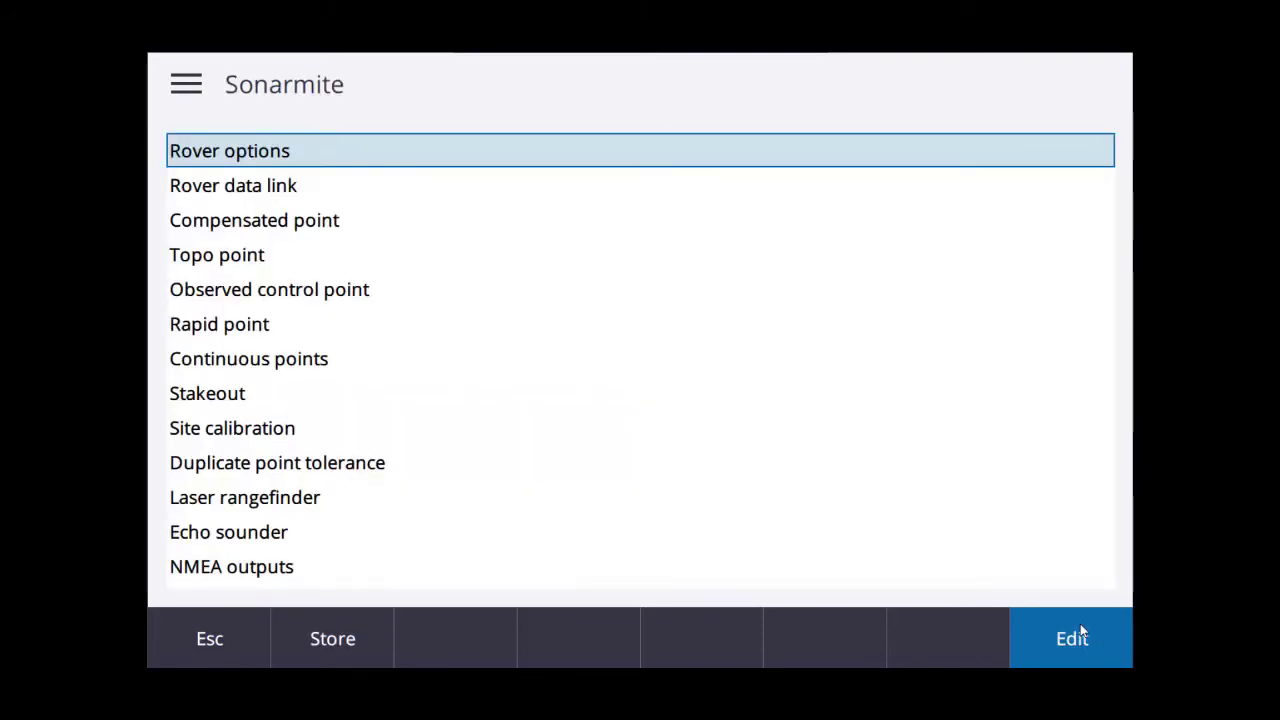
- Set the rover data link to an Internet connection using the SHINN_VRS GNSS contact
{"action": "double_click", "coordinate": [266, 198]}
{"action": "left_click", "coordinate": [451, 214]}
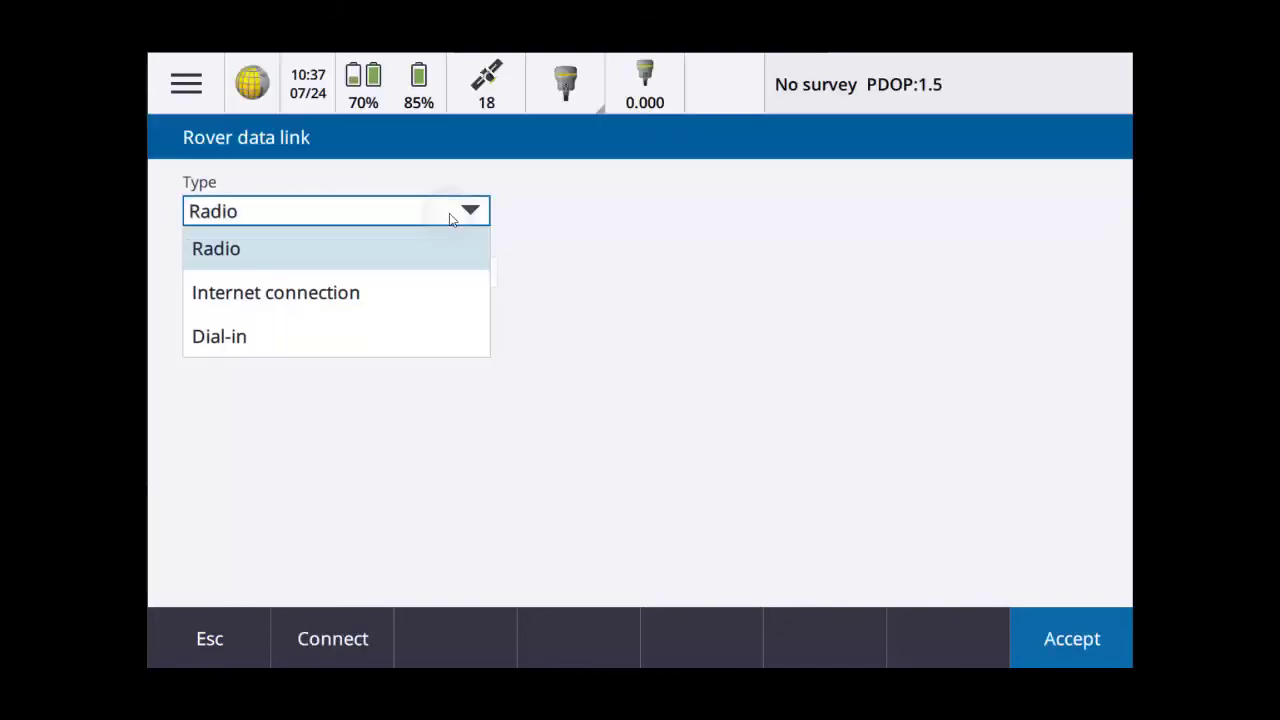
{"action": "left_click", "coordinate": [445, 310]}
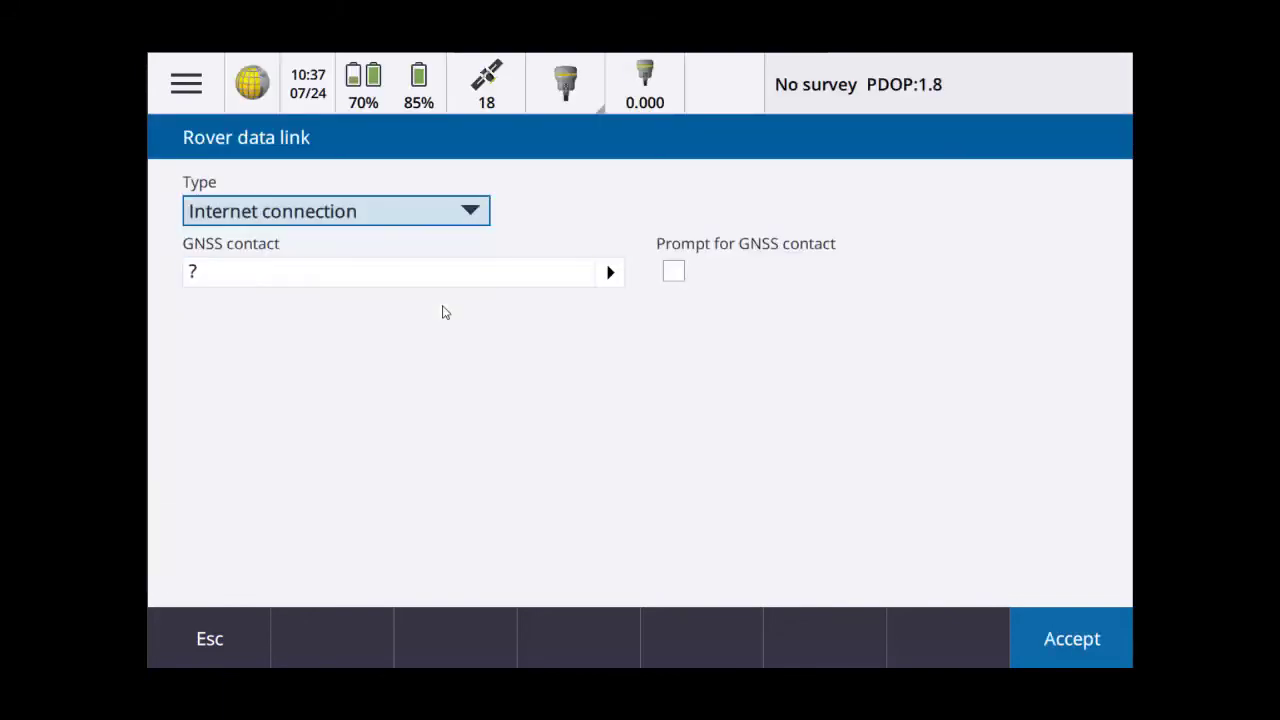
{"action": "left_click", "coordinate": [607, 272]}
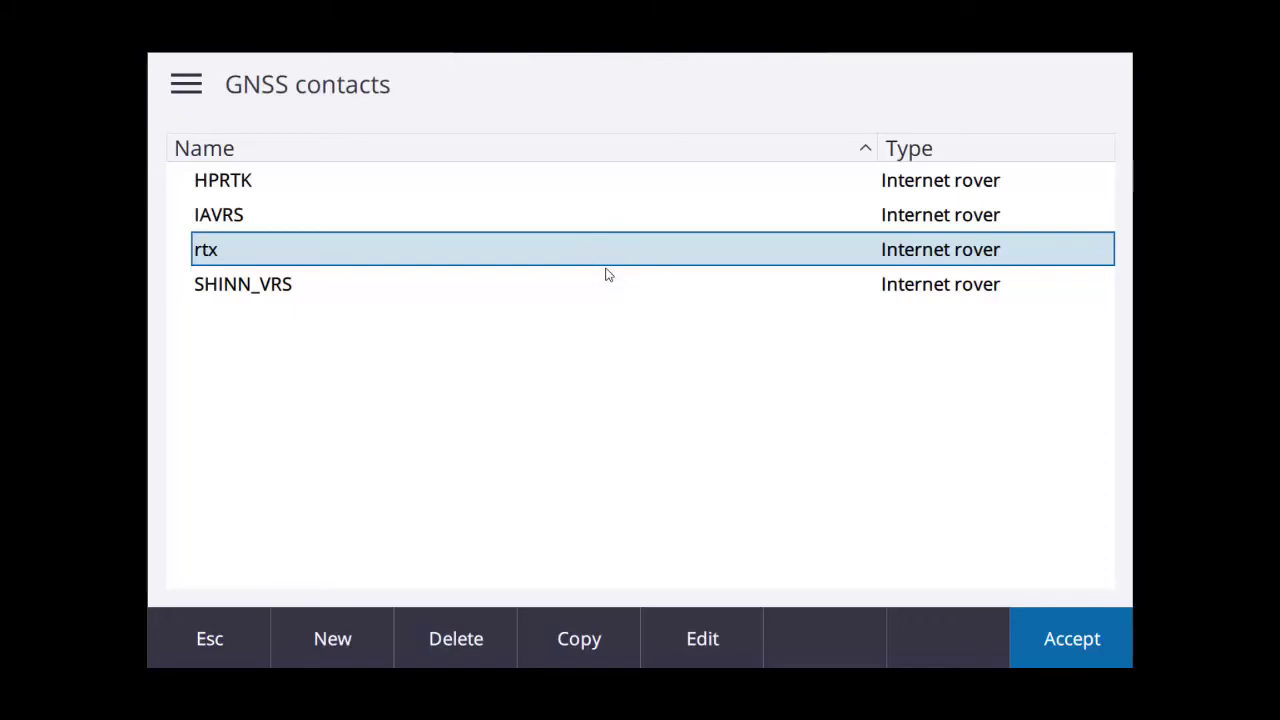
{"action": "left_click", "coordinate": [311, 292]}
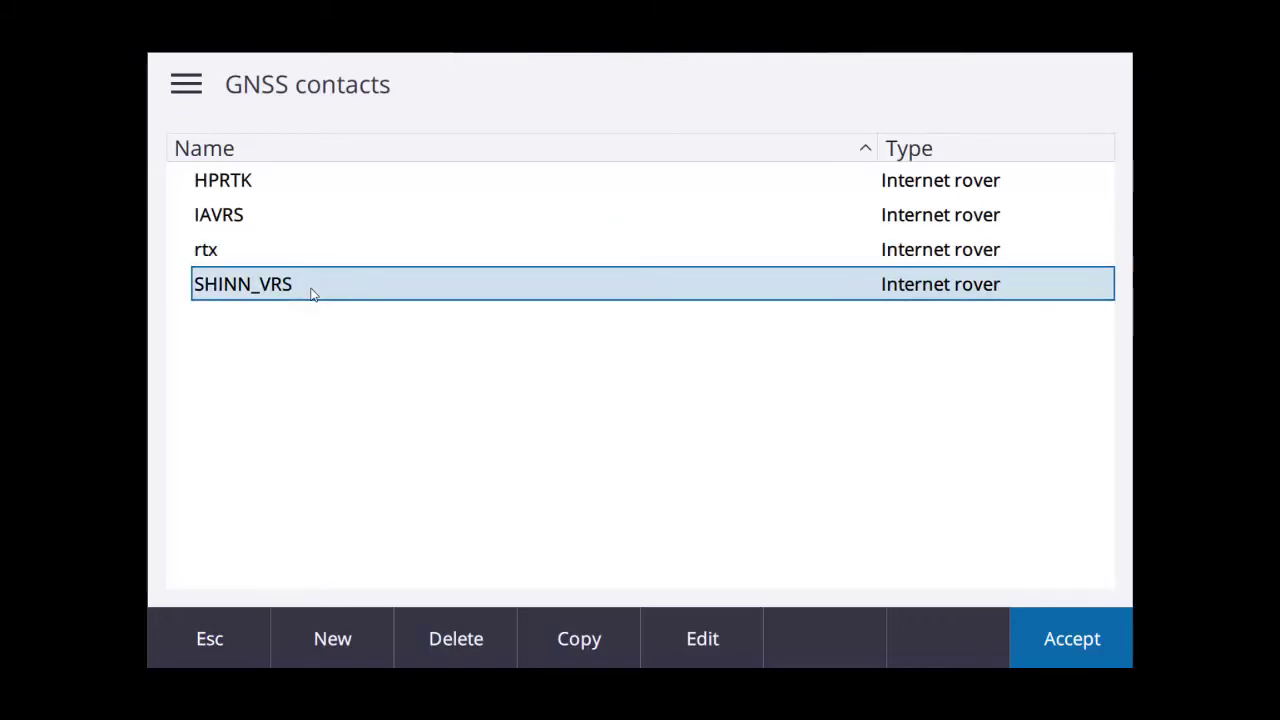
{"action": "left_click", "coordinate": [1069, 655]}
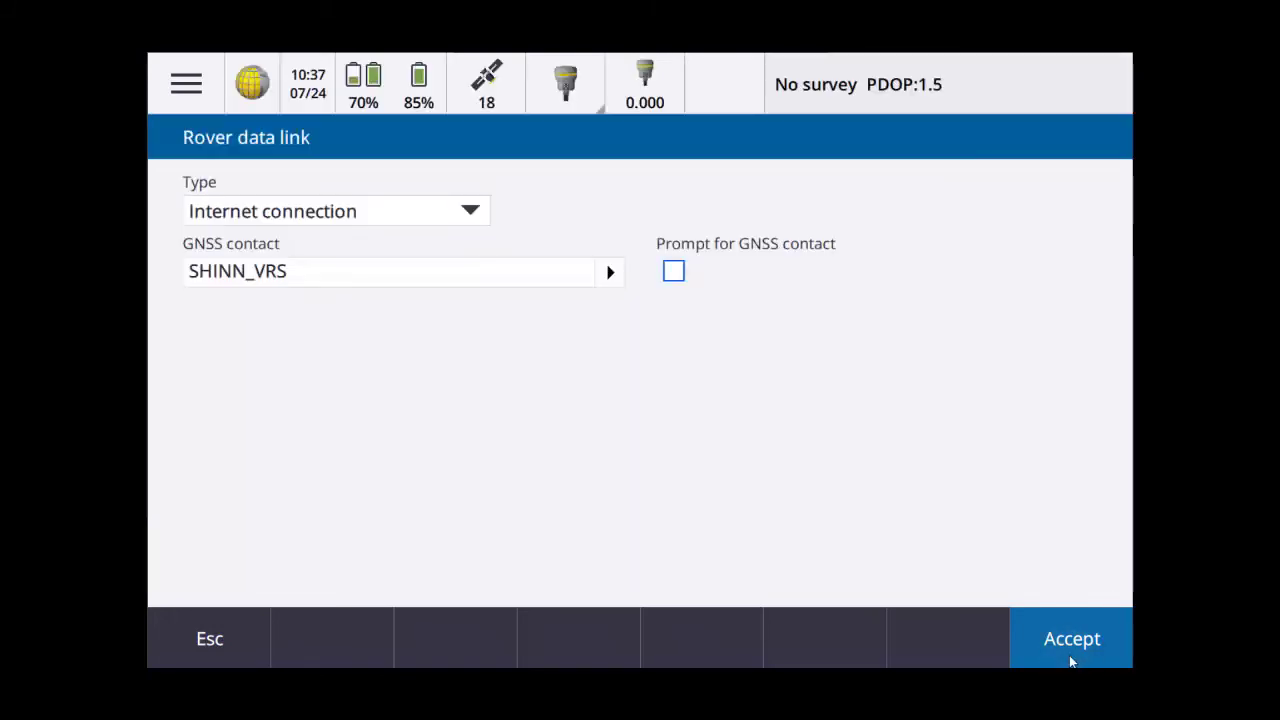
{"action": "left_click", "coordinate": [1069, 655]}
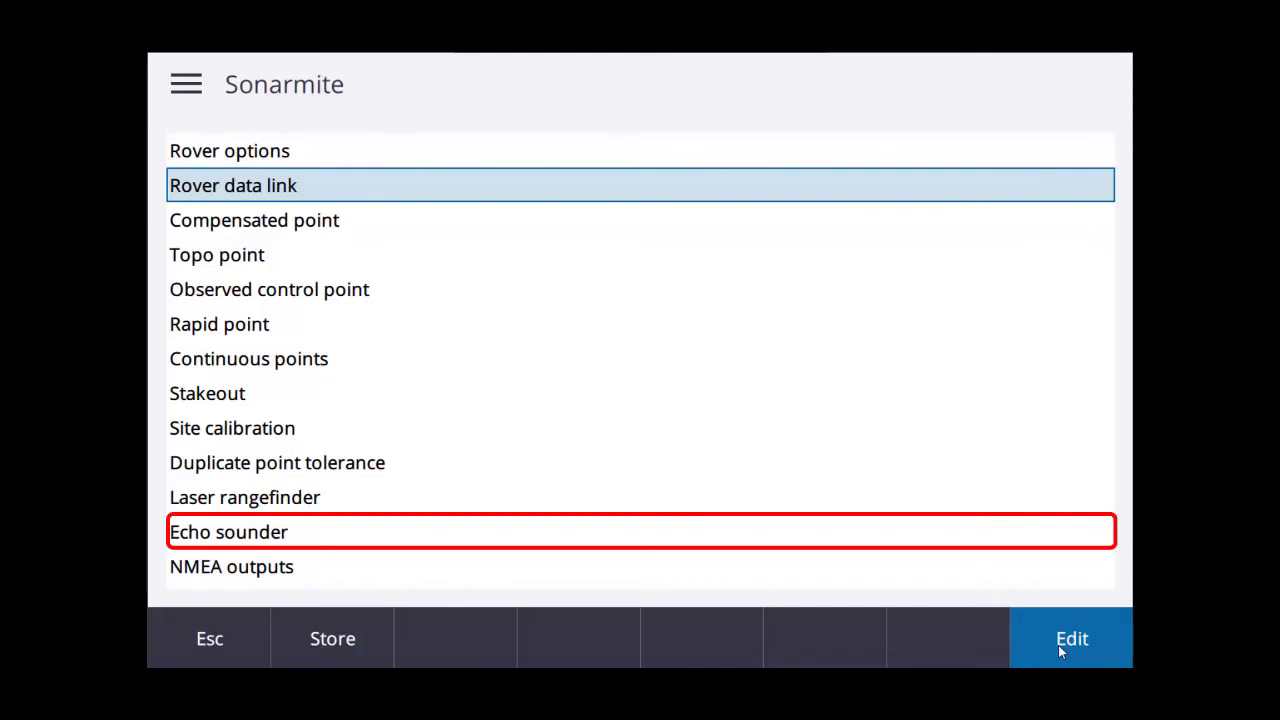
- Set the echo sounder to SonarMite on the Bluetooth port, then exit the style back to the map
{"action": "left_click", "coordinate": [262, 540]}
{"action": "left_click", "coordinate": [260, 542]}
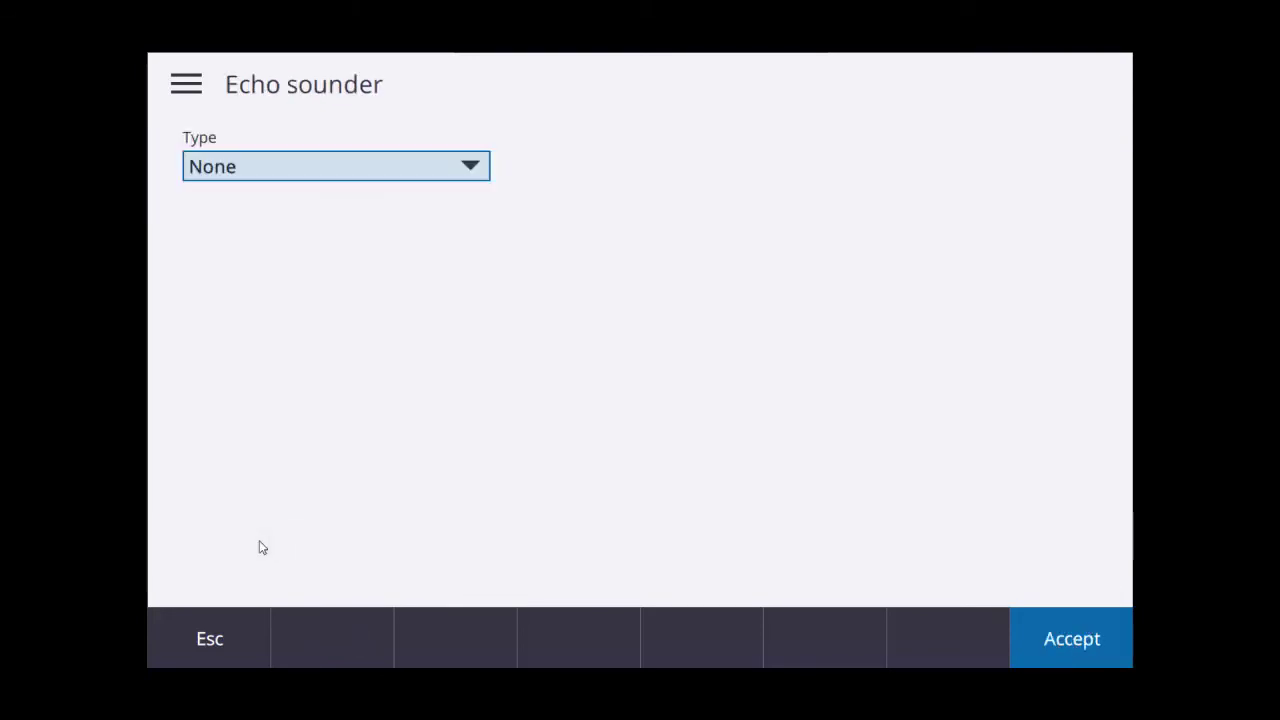
{"action": "left_click", "coordinate": [430, 166]}
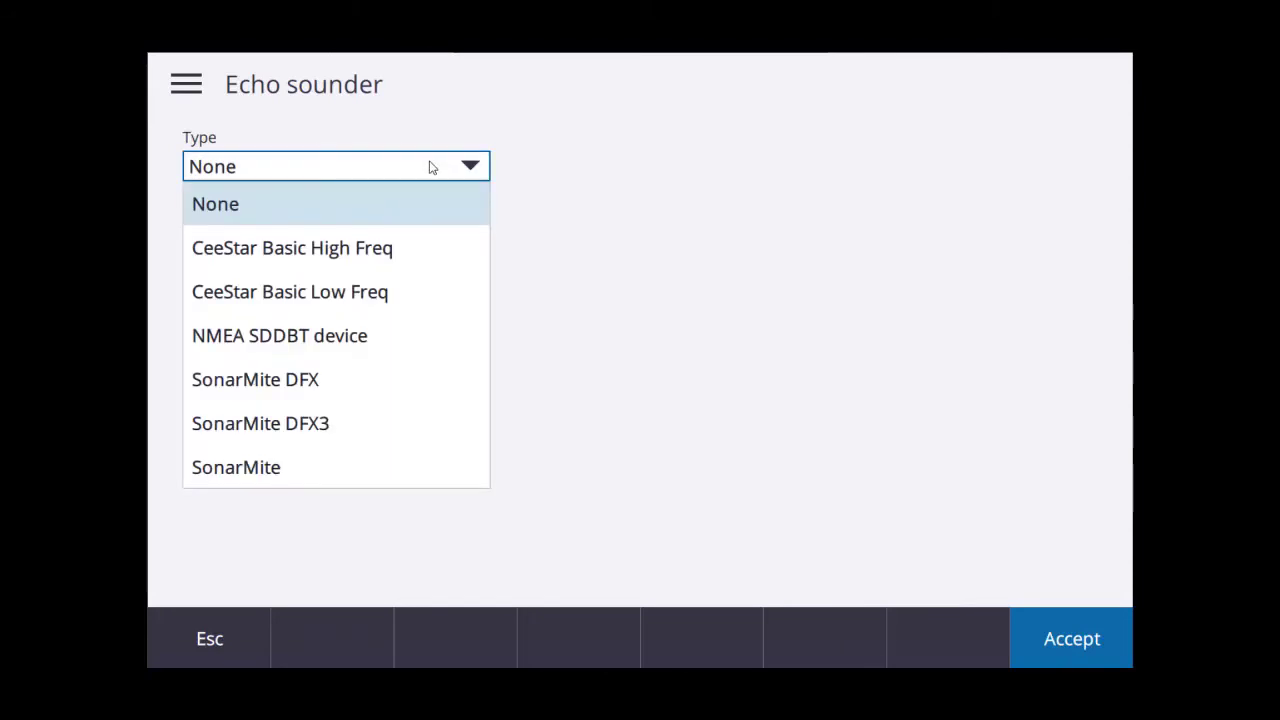
{"action": "left_click", "coordinate": [304, 478]}
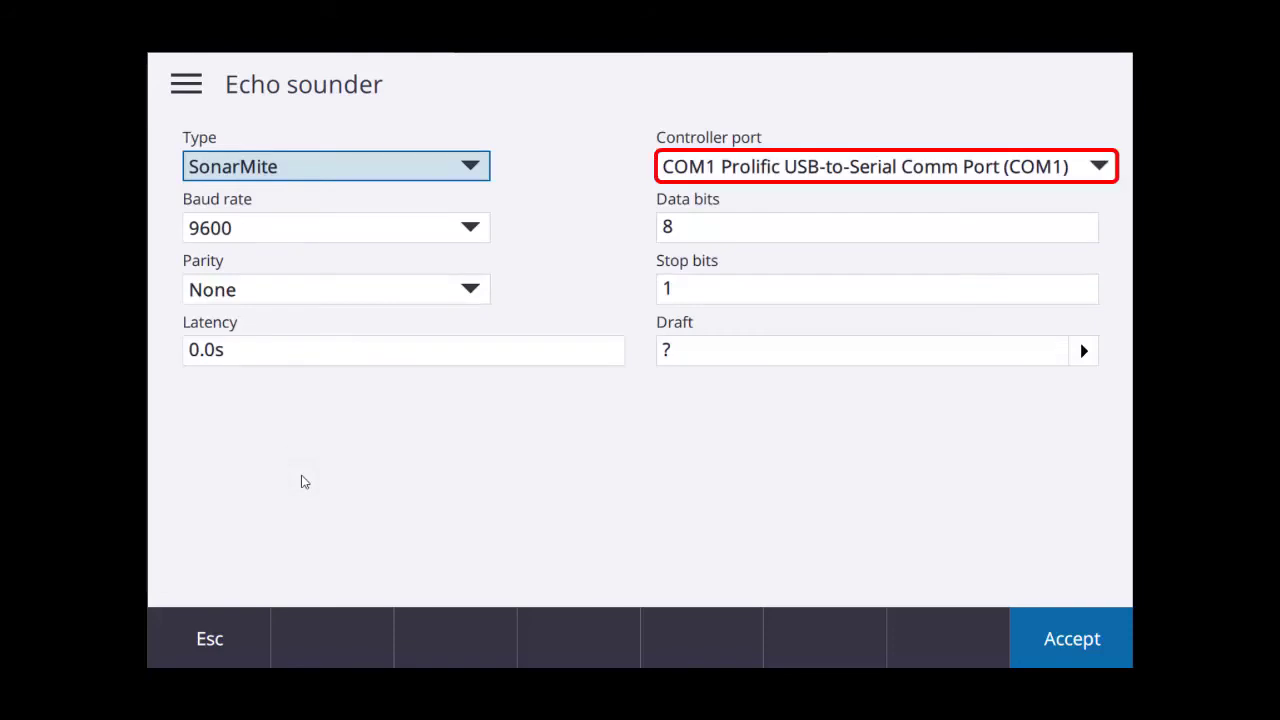
{"action": "left_click", "coordinate": [1098, 166]}
{"action": "left_click", "coordinate": [788, 374]}
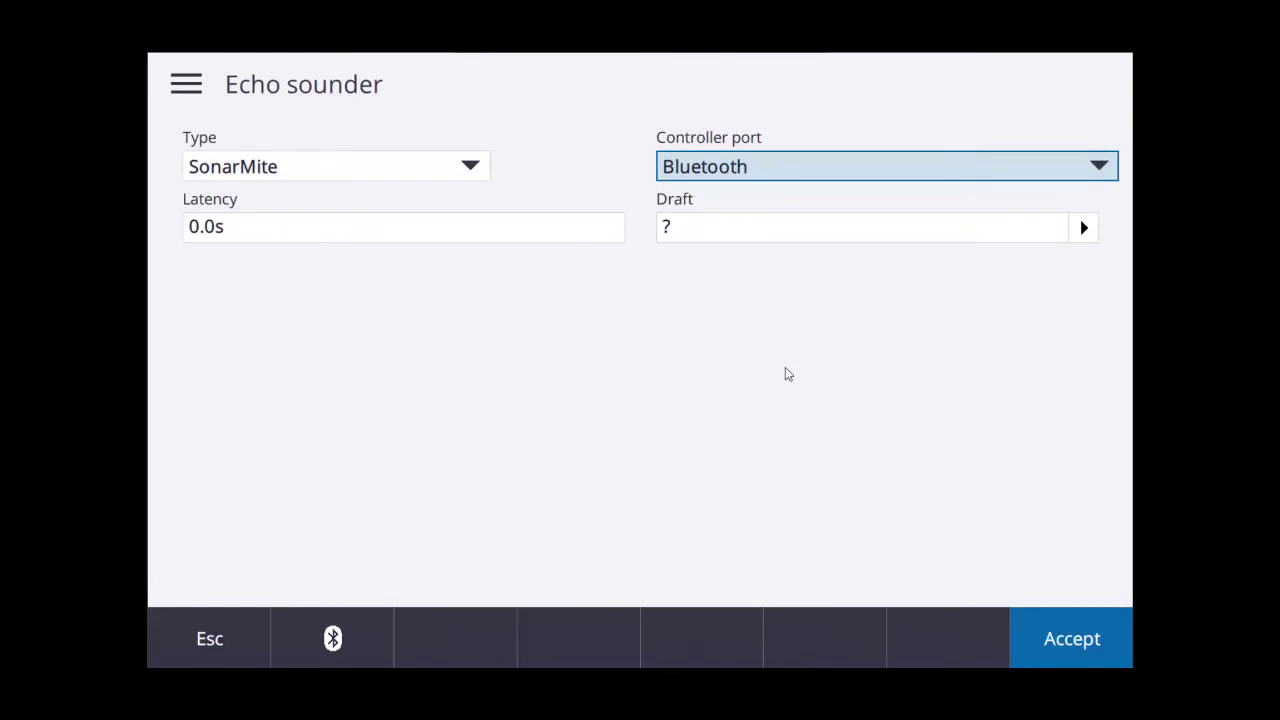
{"action": "left_click", "coordinate": [1062, 650]}
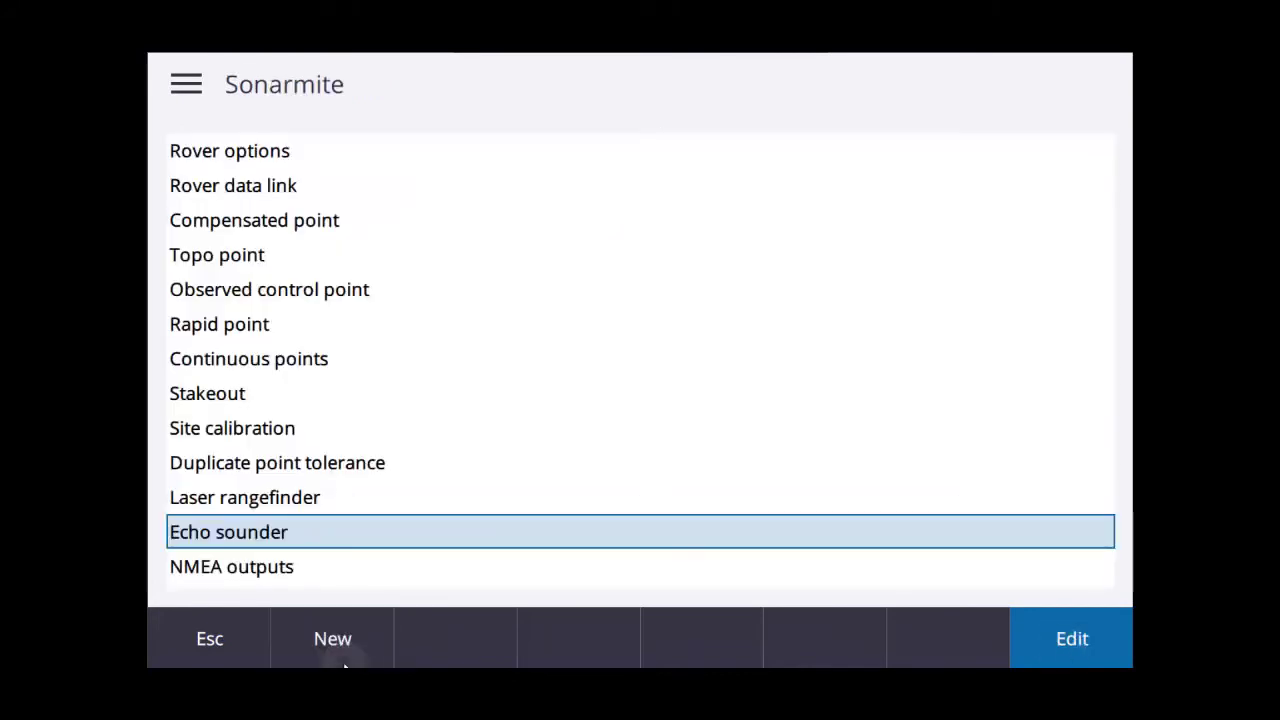
{"action": "left_click", "coordinate": [340, 660]}
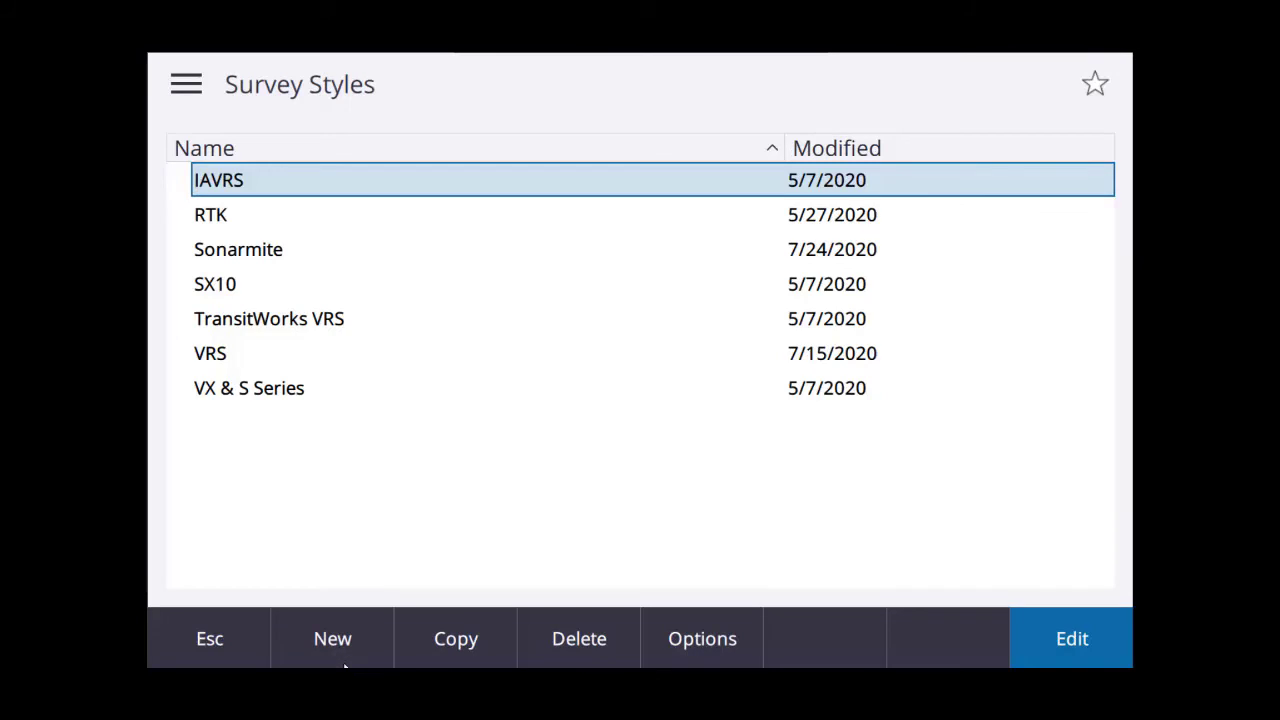
{"action": "left_click", "coordinate": [209, 648]}
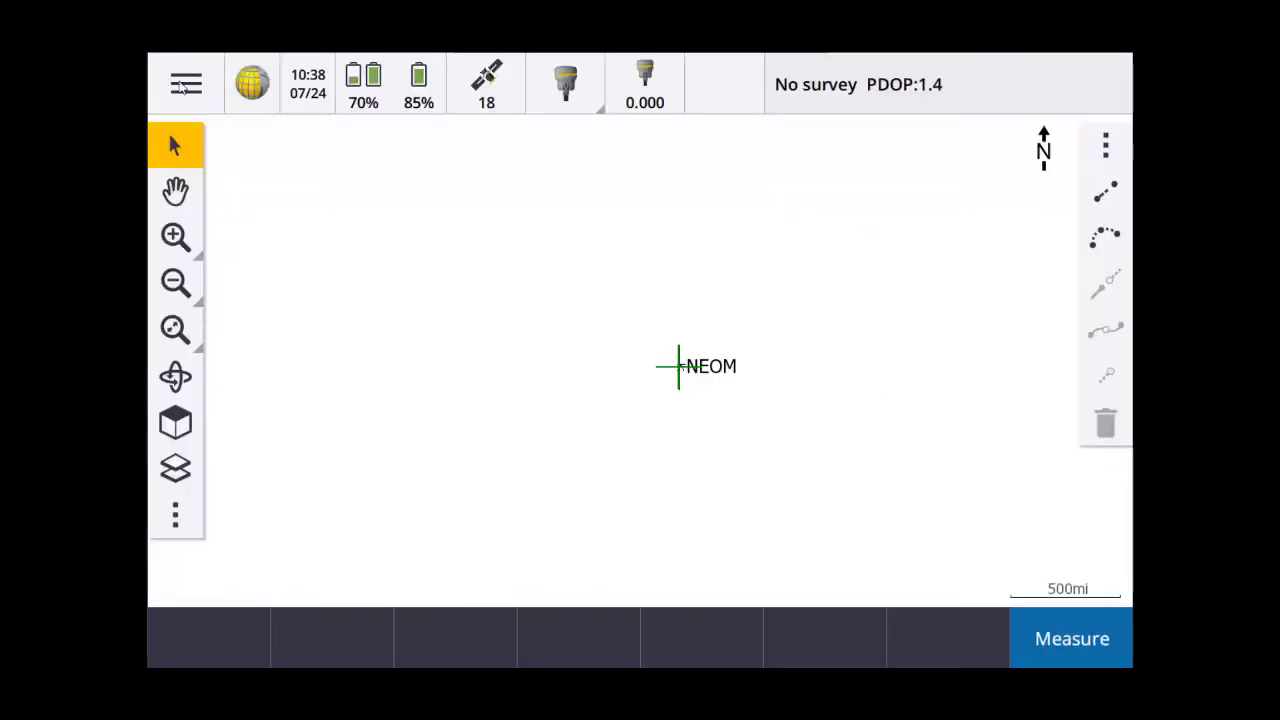
- In GNSS functions > Bluetooth, connect the echo sounder to SMIL090714, then return to the map
{"action": "left_click", "coordinate": [183, 86]}
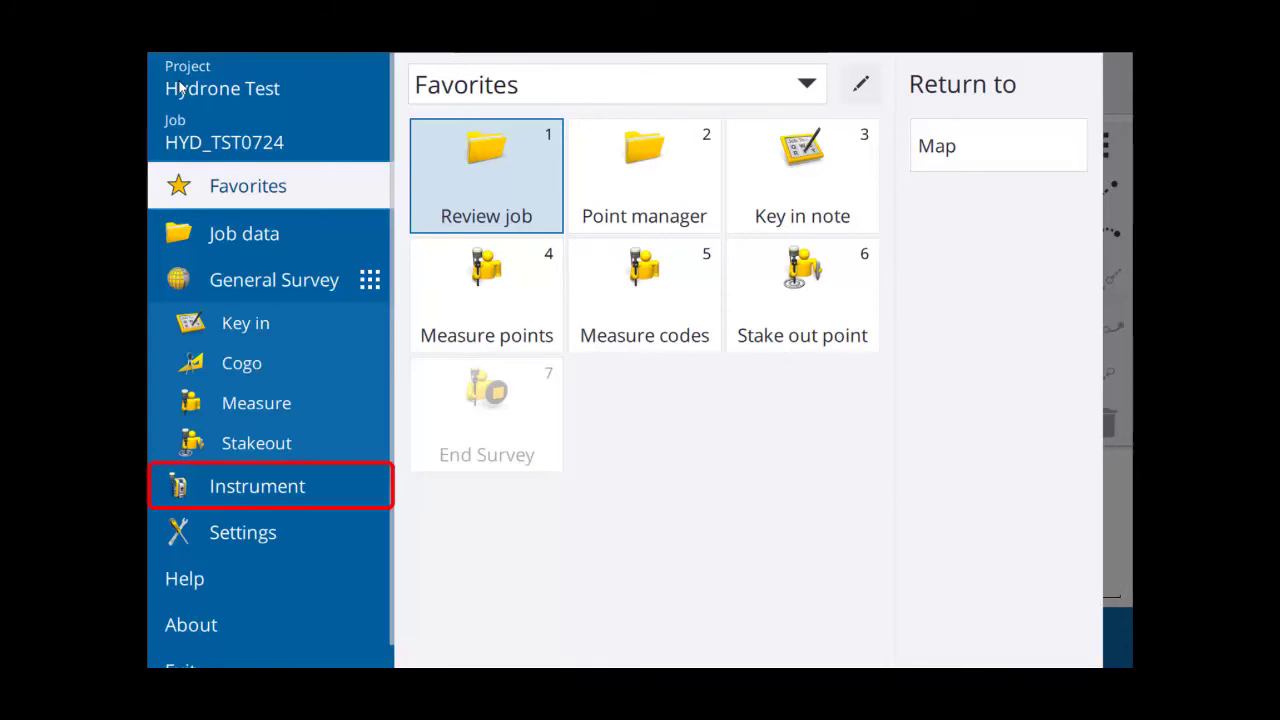
{"action": "left_click", "coordinate": [300, 487]}
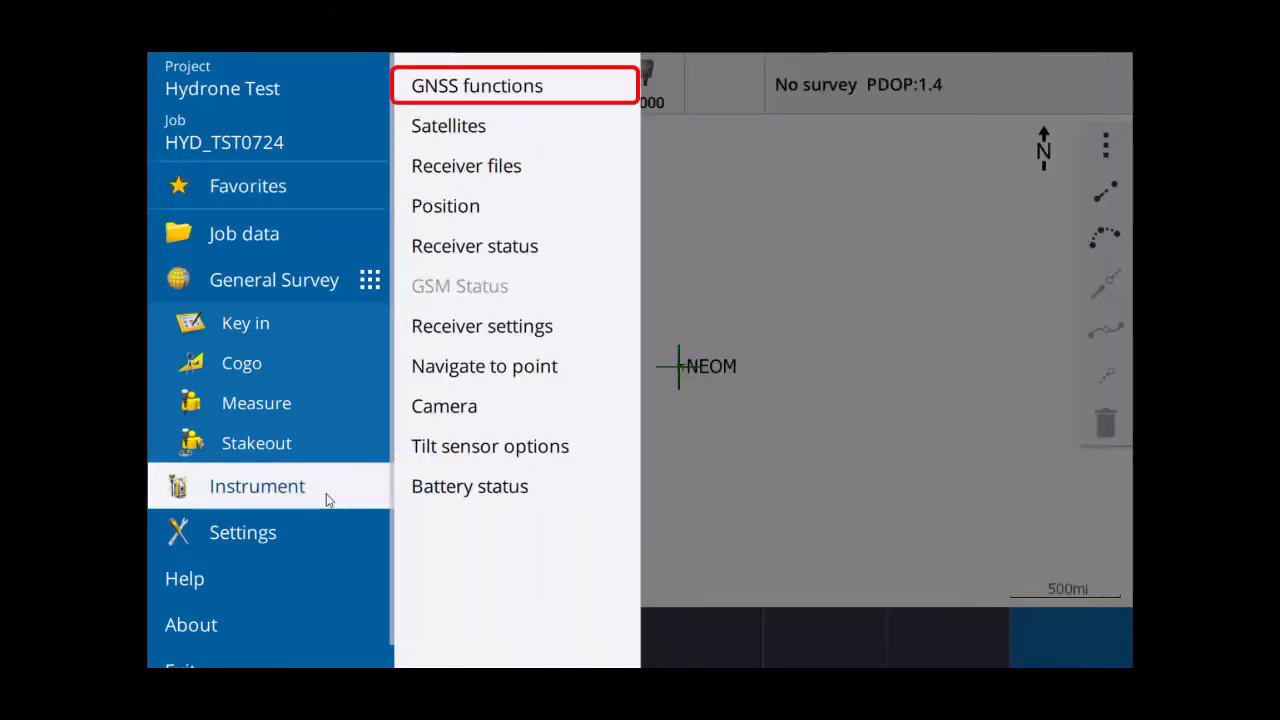
{"action": "left_click", "coordinate": [554, 90]}
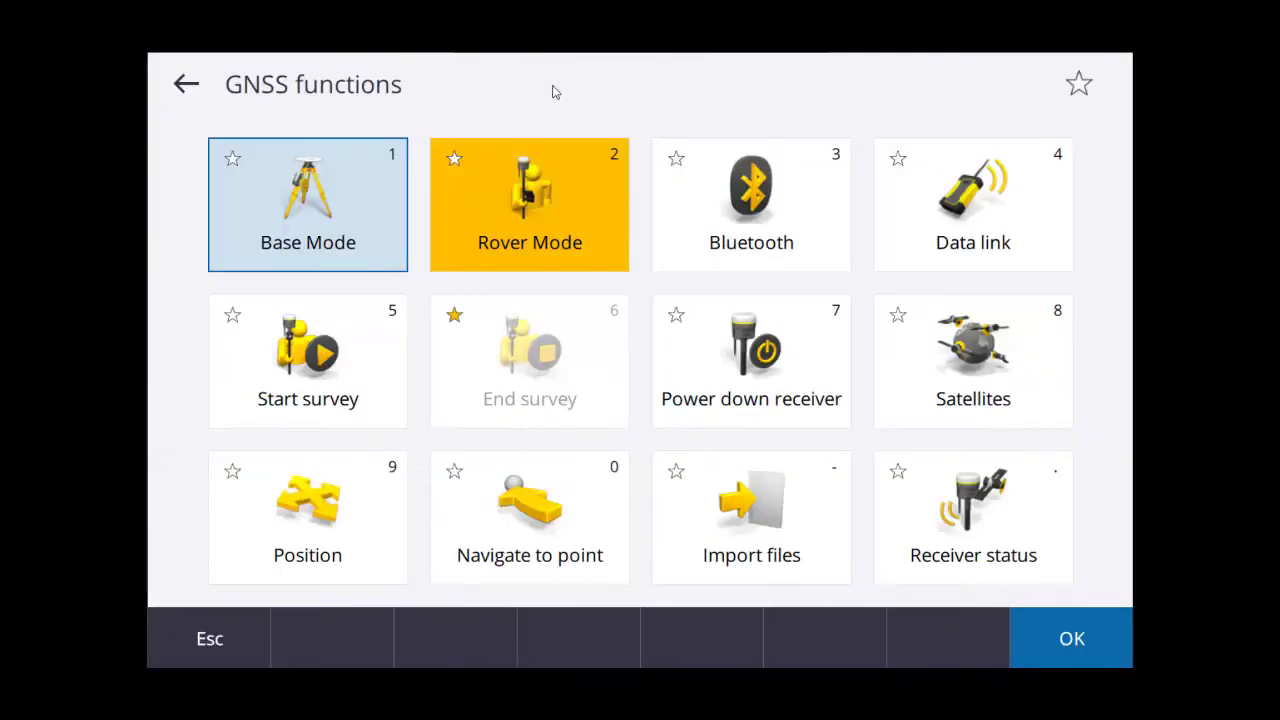
{"action": "left_click", "coordinate": [777, 166]}
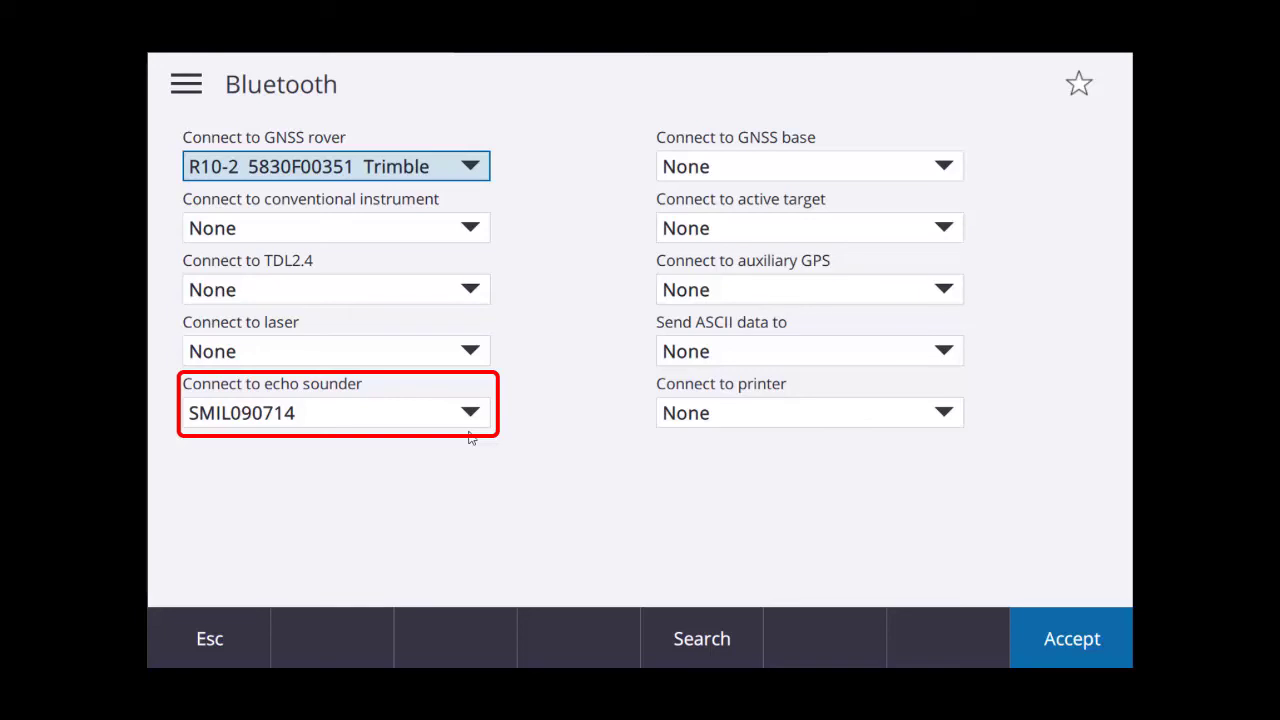
{"action": "left_click", "coordinate": [1078, 662]}
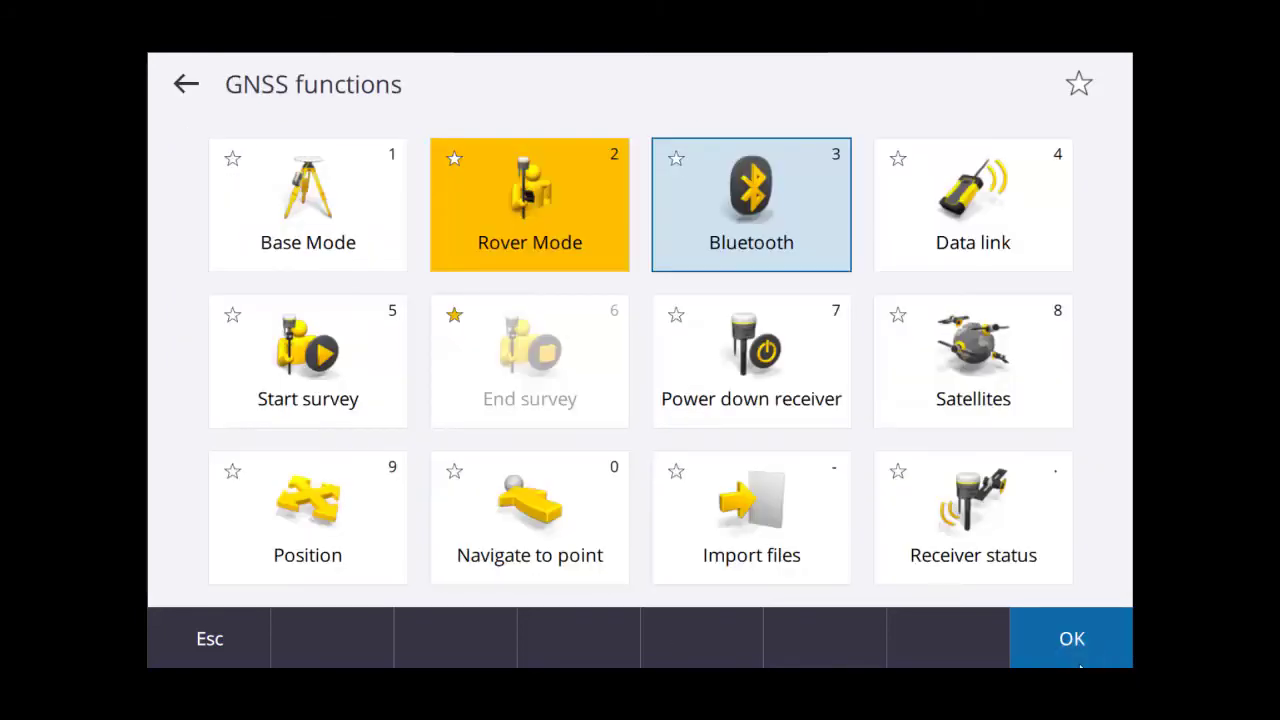
{"action": "left_click", "coordinate": [1078, 662]}
{"action": "left_click", "coordinate": [202, 622]}
{"action": "left_click", "coordinate": [202, 624]}
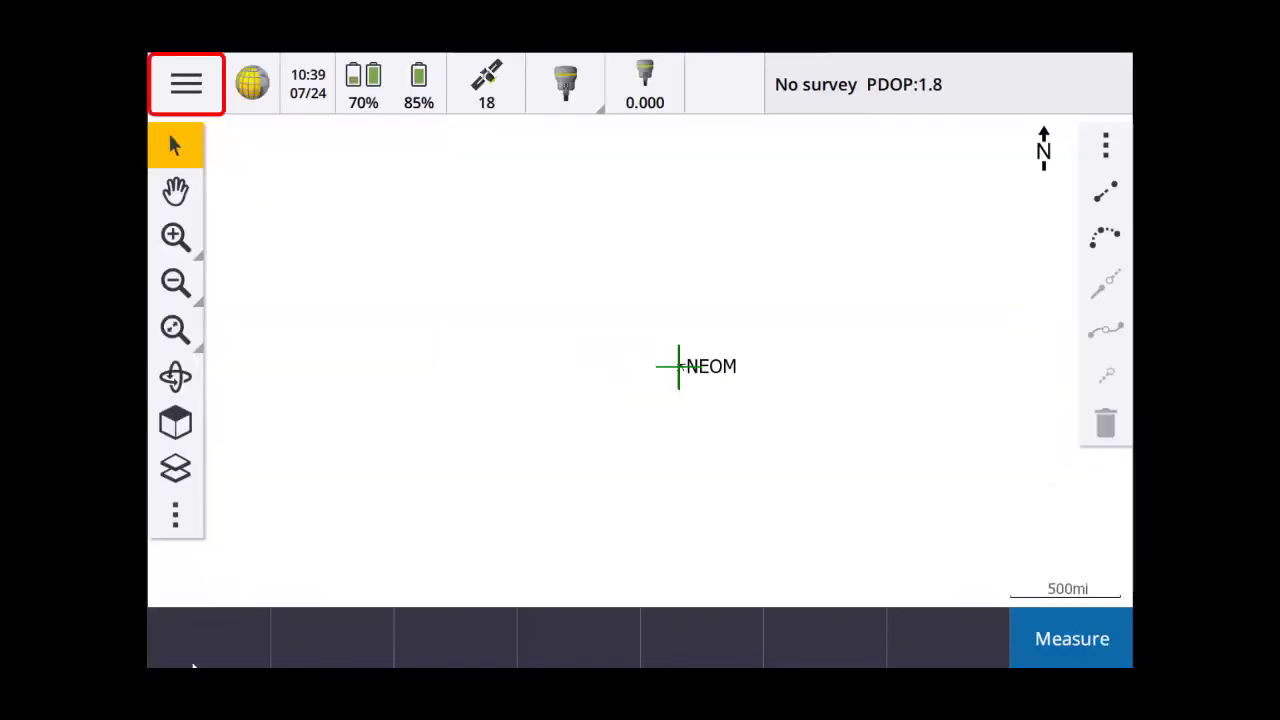
- Start a Sonarmite survey using the MWRTK_VRS_CMRPlus correction source
{"action": "left_click", "coordinate": [177, 75]}
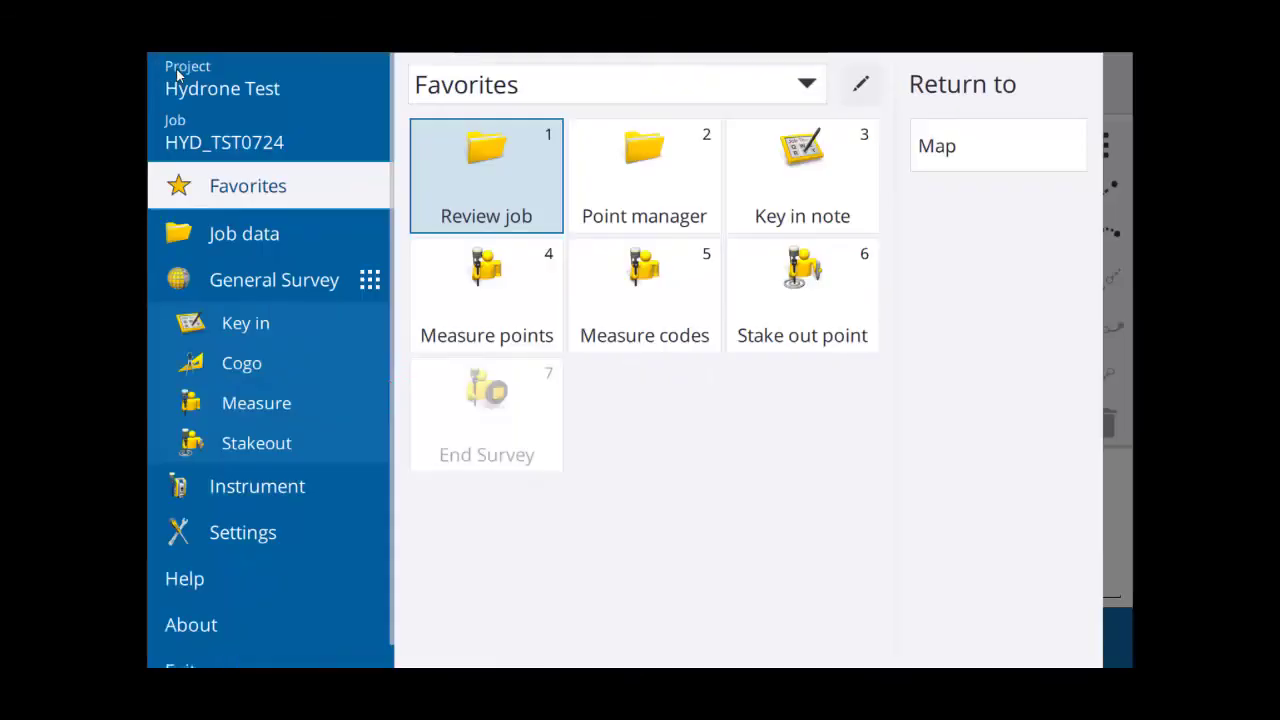
{"action": "left_click", "coordinate": [337, 410]}
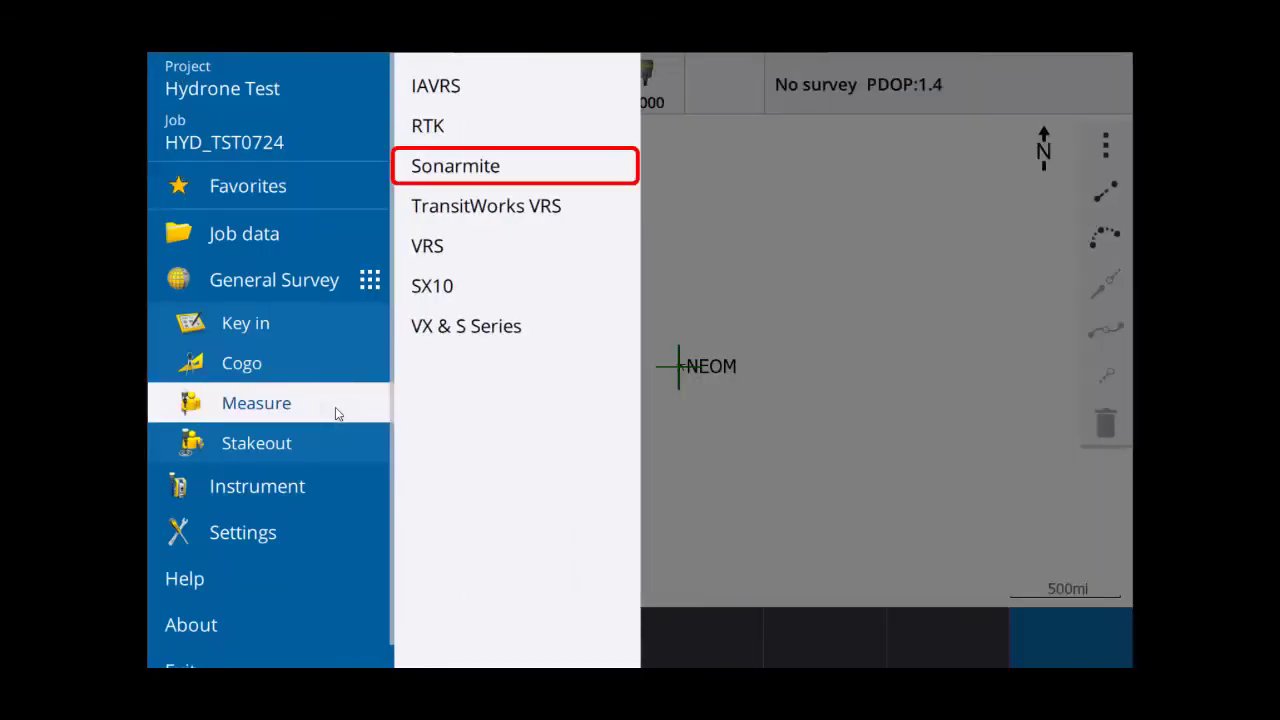
{"action": "left_click", "coordinate": [573, 167]}
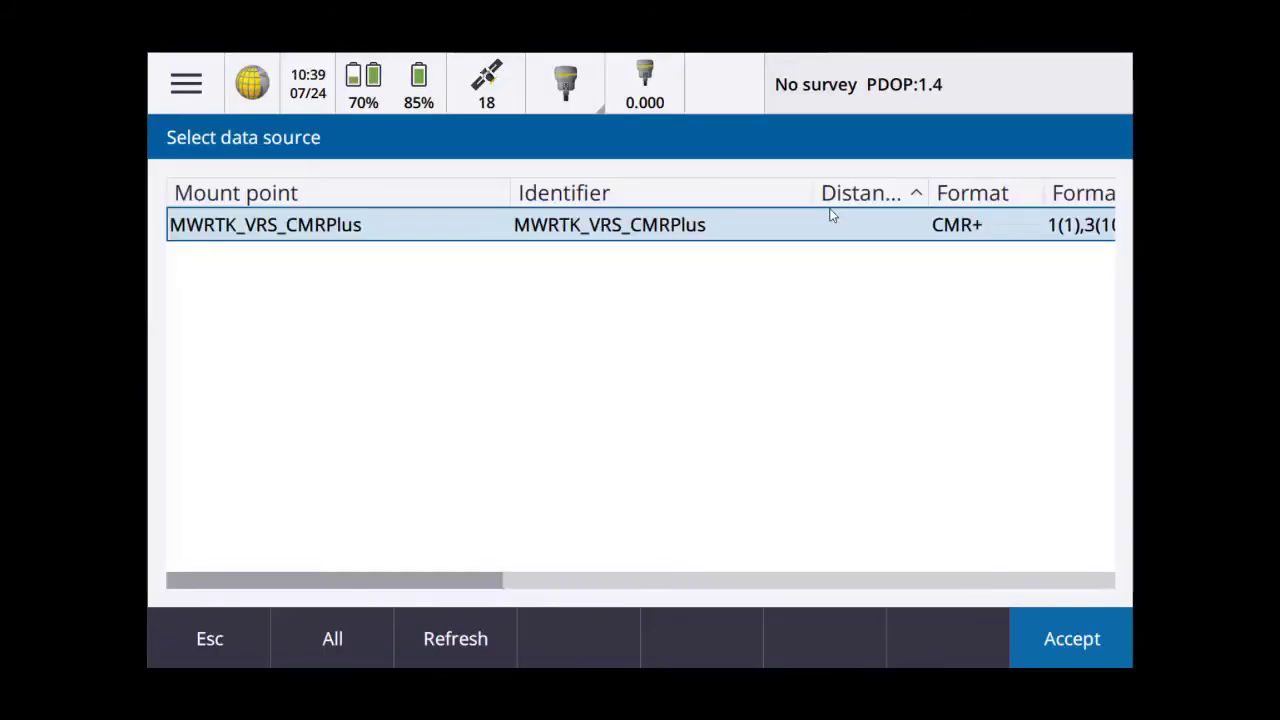
{"action": "left_click", "coordinate": [1071, 638]}
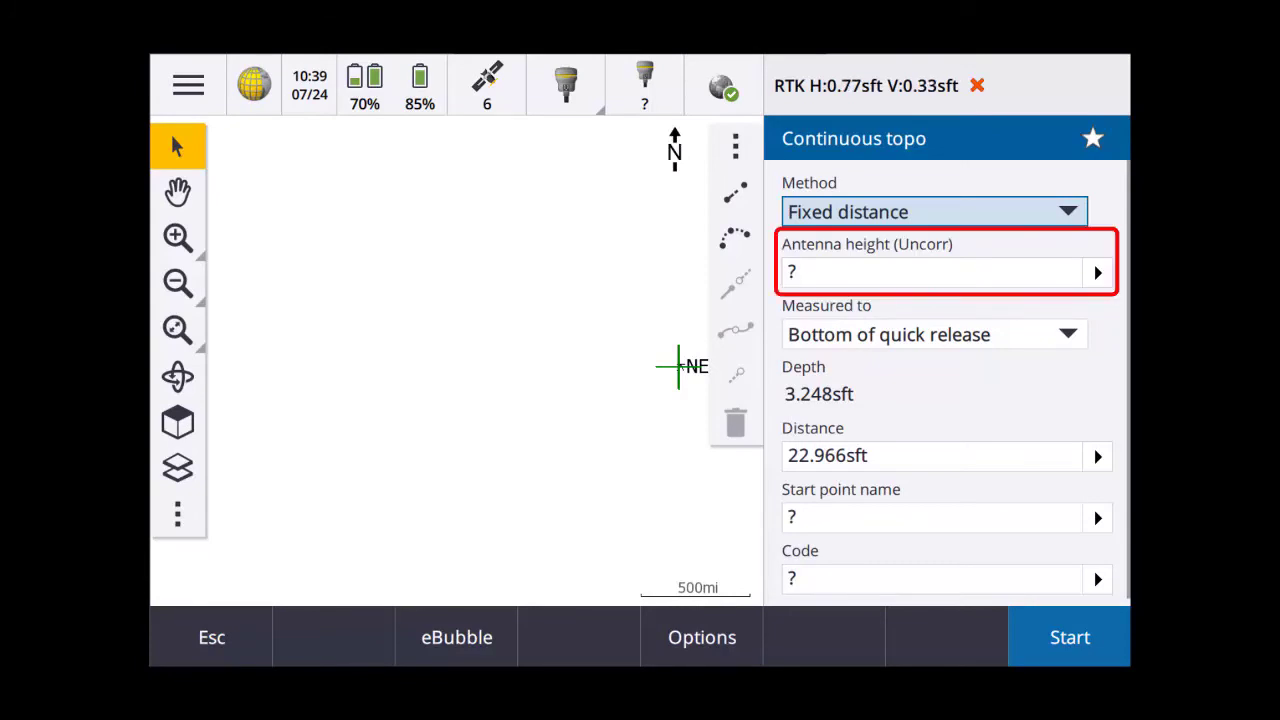
- Enter a 1m antenna height, stored as 3.281sft
{"action": "left_click", "coordinate": [889, 279]}
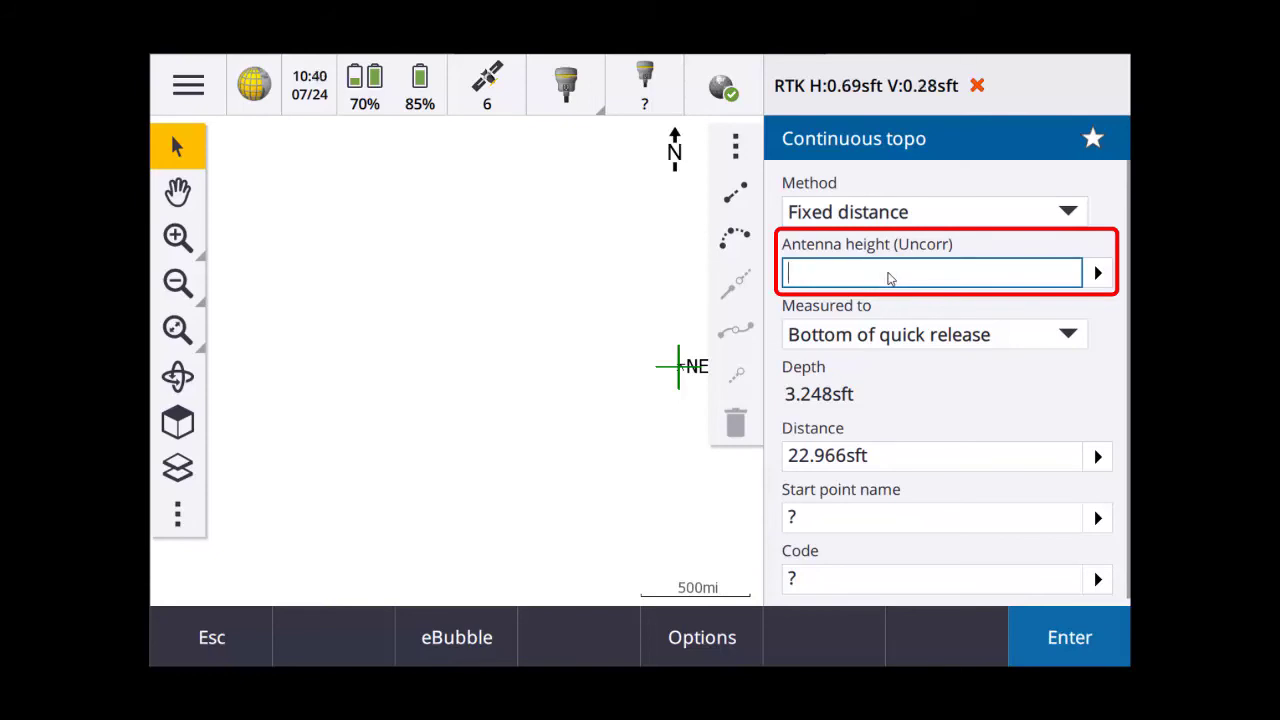
{"action": "type", "text": "1m"}
{"action": "left_click", "coordinate": [1078, 656]}
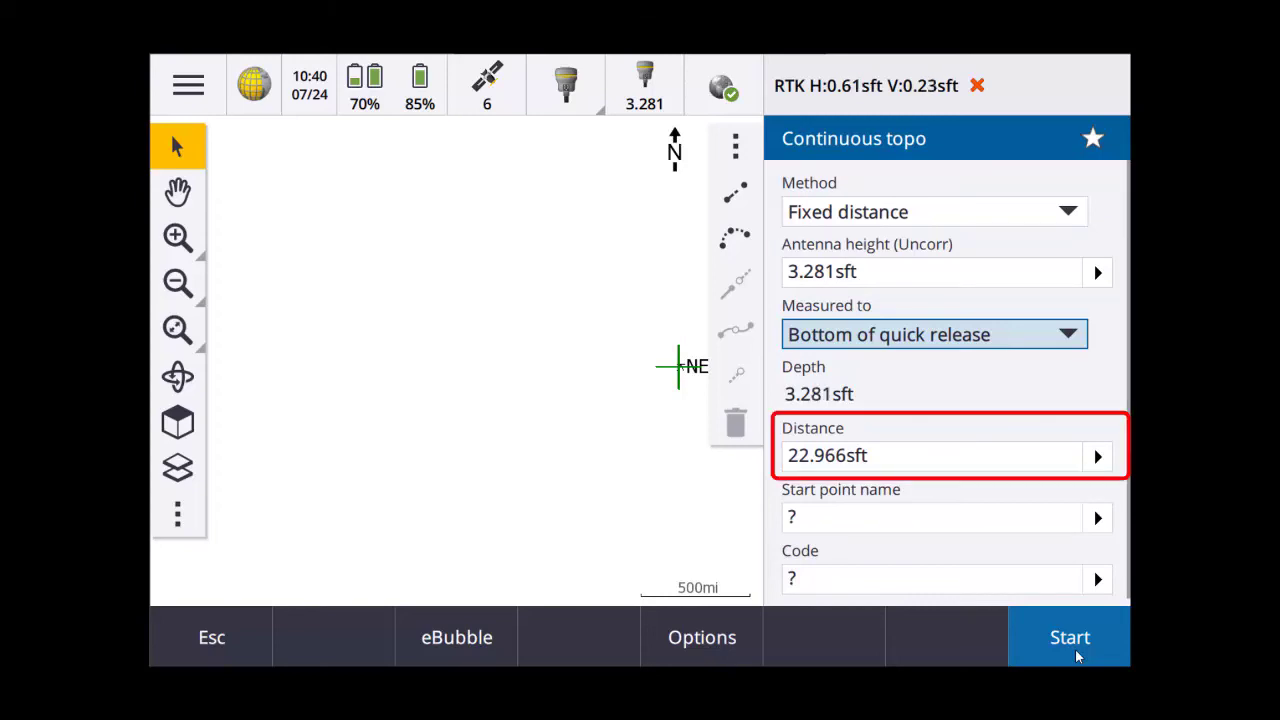
- Change the fixed distance from 22.966sft to 30 sft and set the start point name to 1000
{"action": "left_click", "coordinate": [903, 458]}
{"action": "key", "text": "BackSpace"}
{"action": "key", "text": "BackSpace"}
{"action": "key", "text": "BackSpace"}
{"action": "key", "text": "BackSpace"}
{"action": "key", "text": "BackSpace"}
{"action": "key", "text": "BackSpace"}
{"action": "key", "text": "BackSpace"}
{"action": "key", "text": "BackSpace"}
{"action": "key", "text": "BackSpace"}
{"action": "type", "text": "30"}
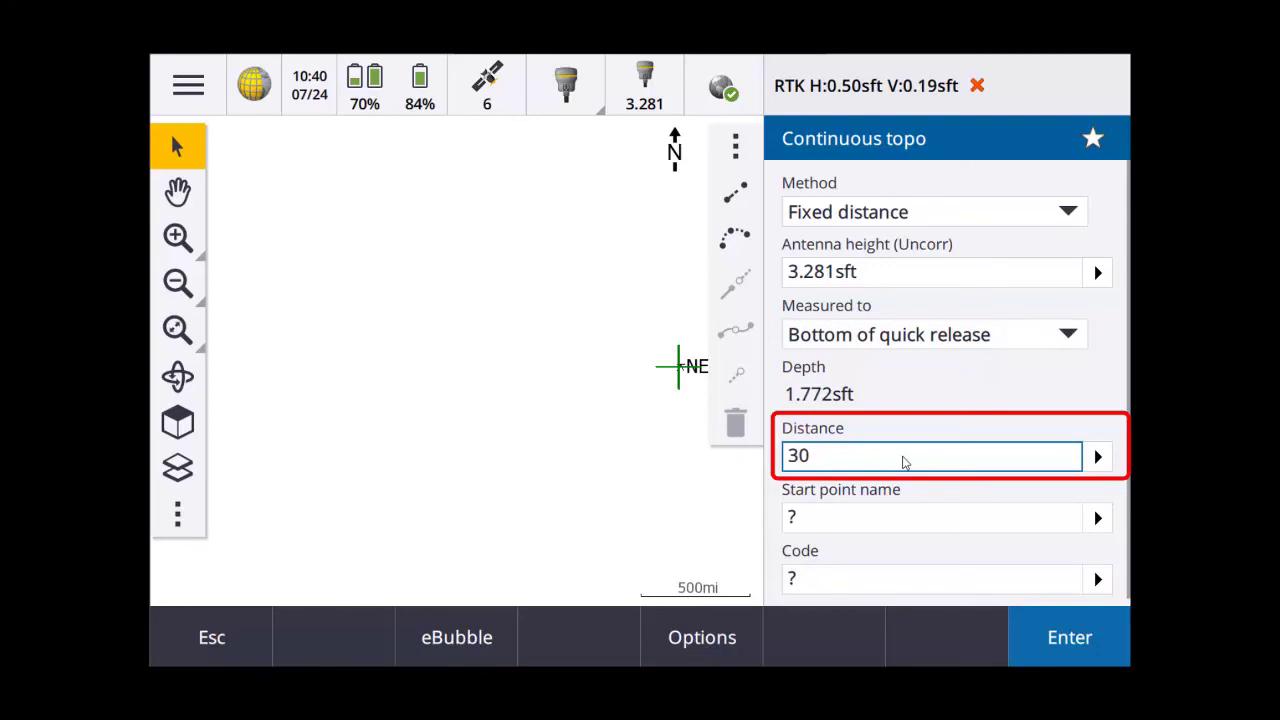
{"action": "left_click", "coordinate": [977, 529]}
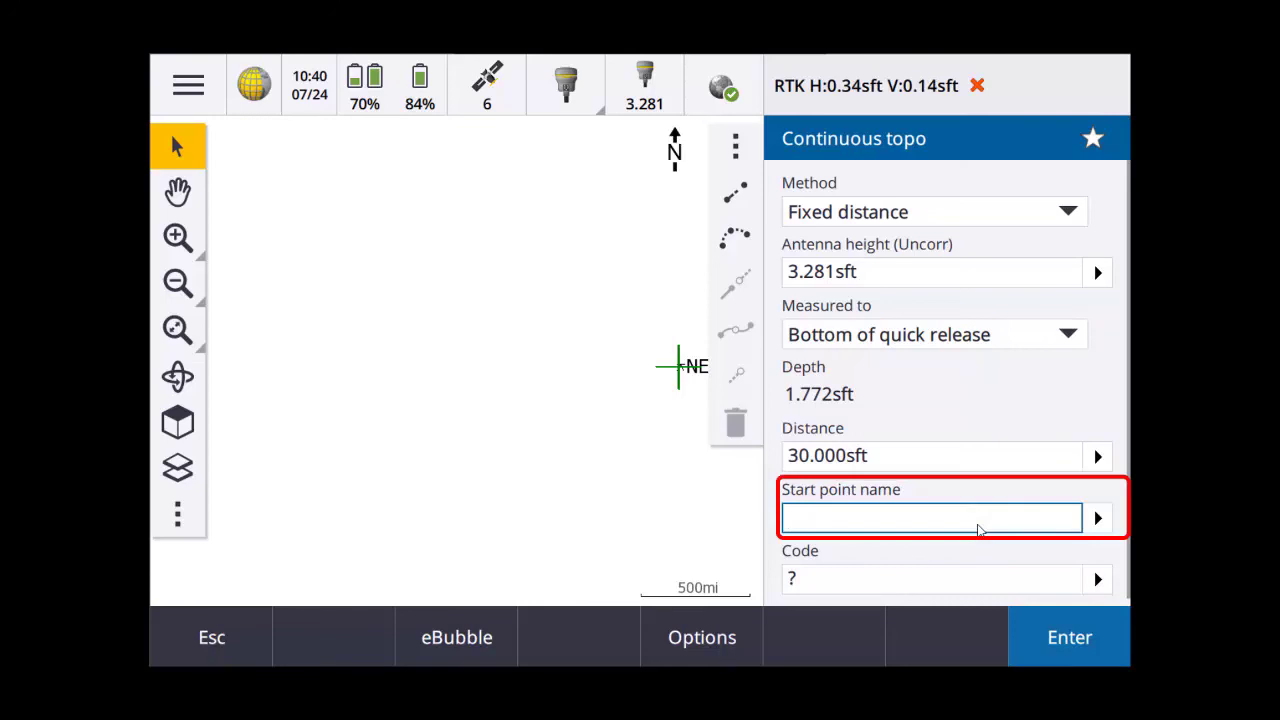
{"action": "type", "text": "1000"}
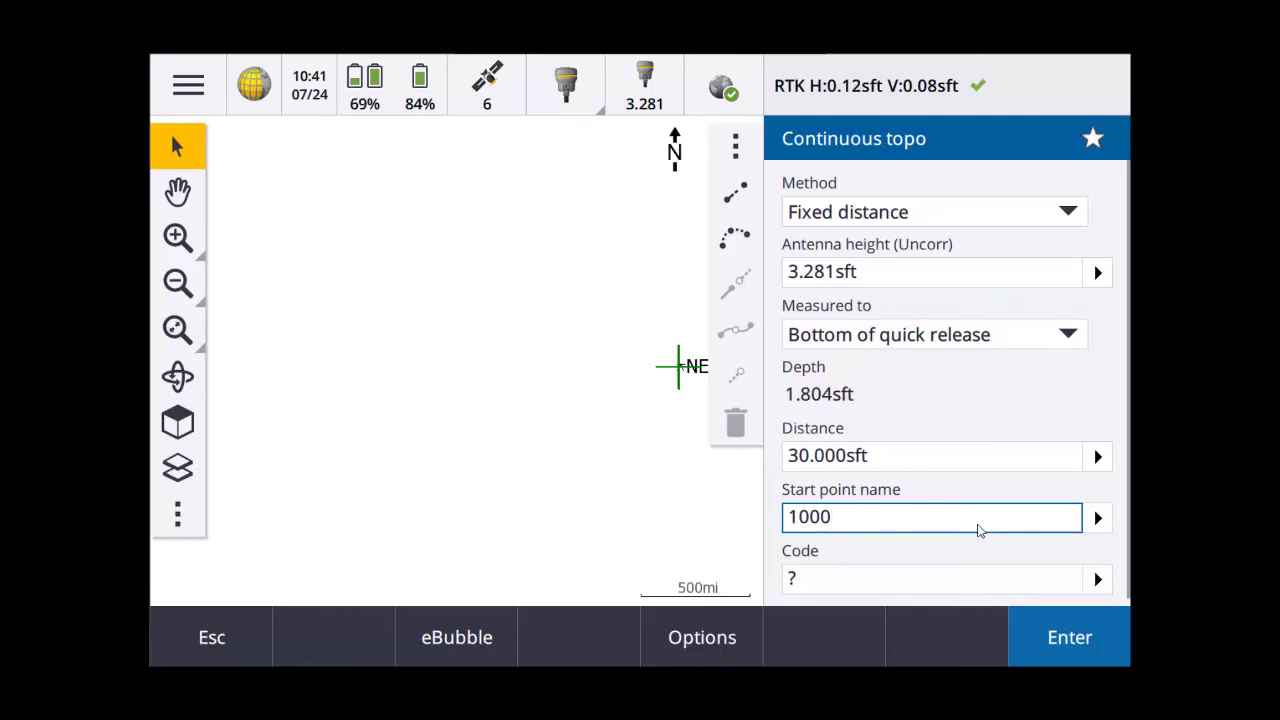
{"action": "left_click", "coordinate": [1055, 660]}
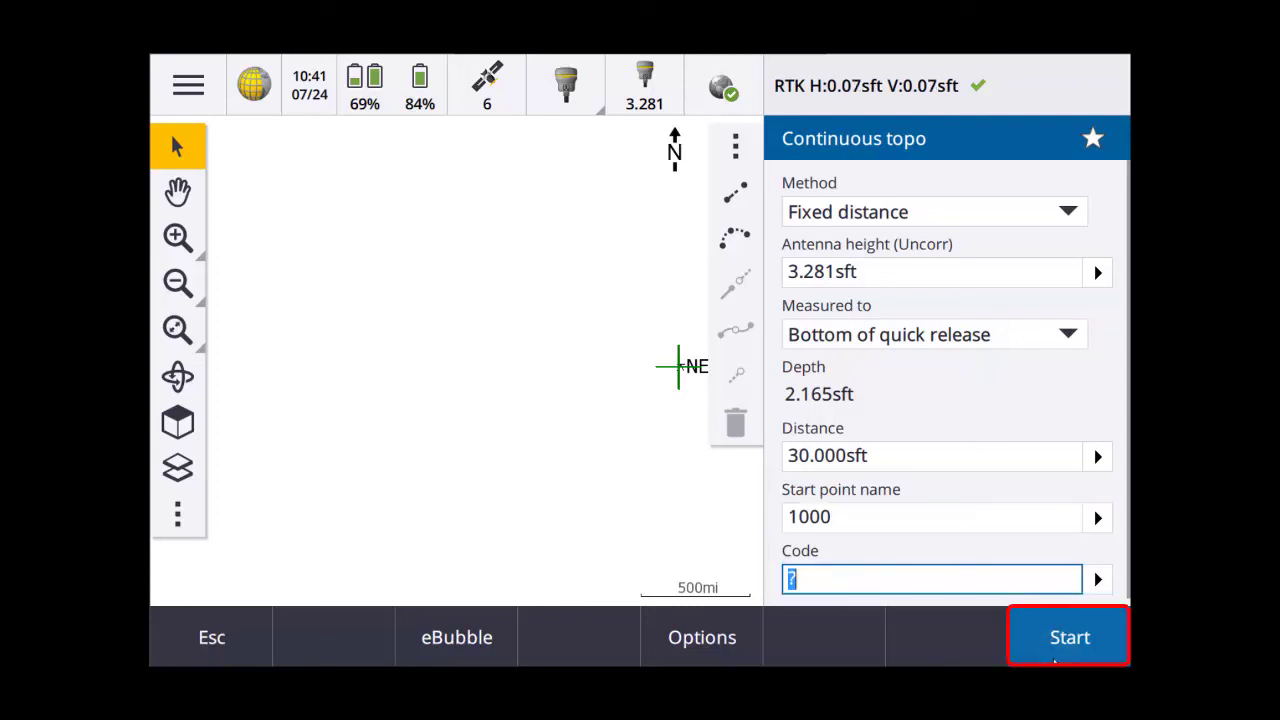
- Start the 30 sft fixed-distance continuous topo survey, beginning at point 1000
{"action": "left_click", "coordinate": [1058, 640]}
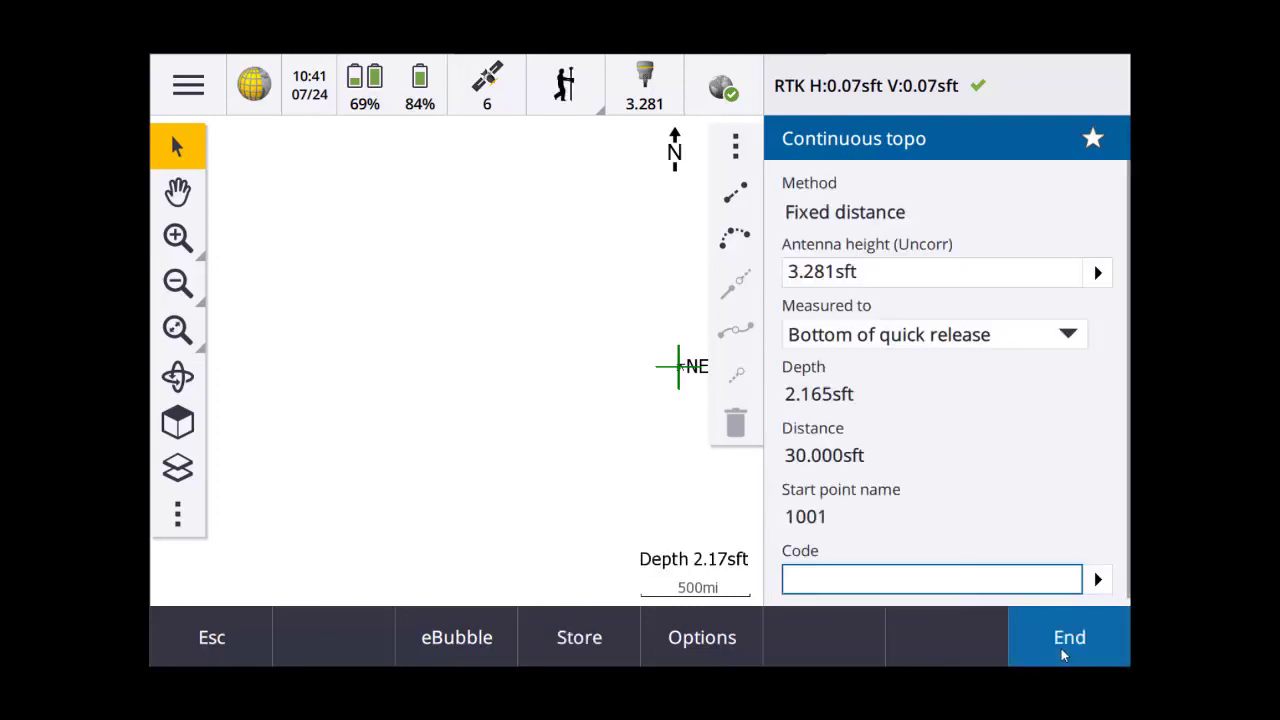